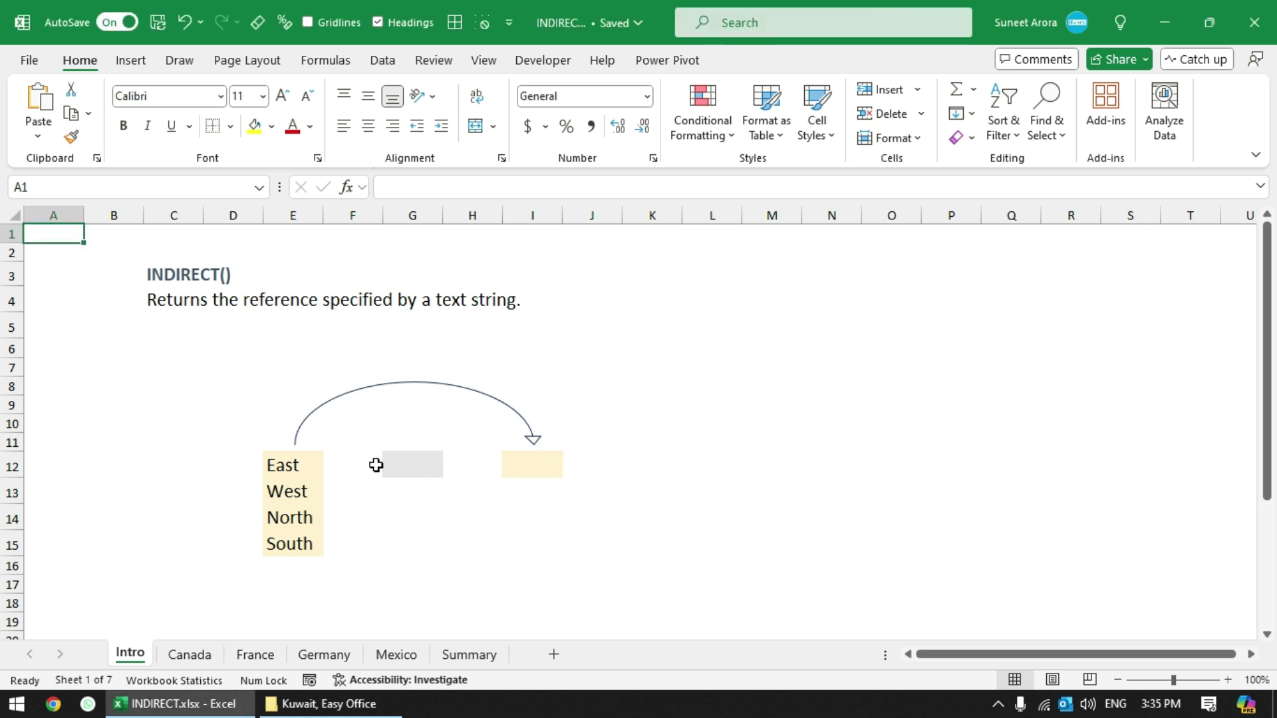
Step: Enter =E12 in I12 so it displays East from the region list
{"action": "left_click", "coordinate": [283, 463]}
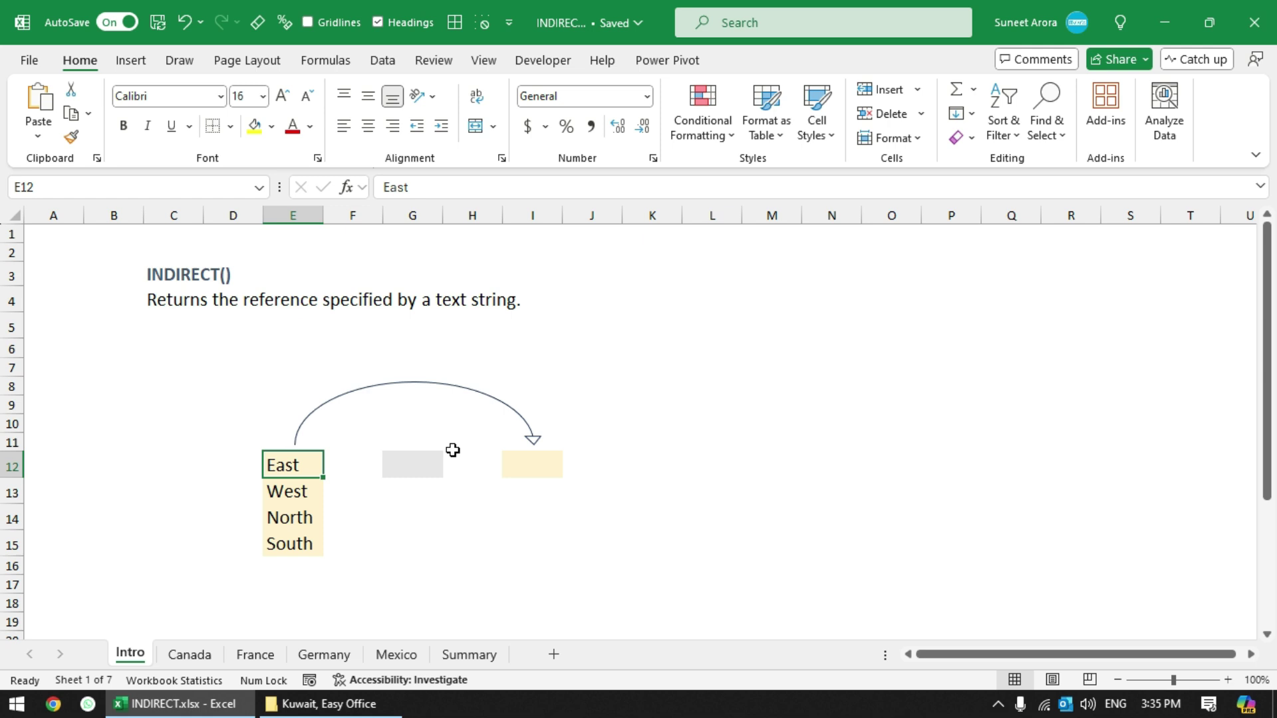
{"action": "left_click", "coordinate": [526, 459]}
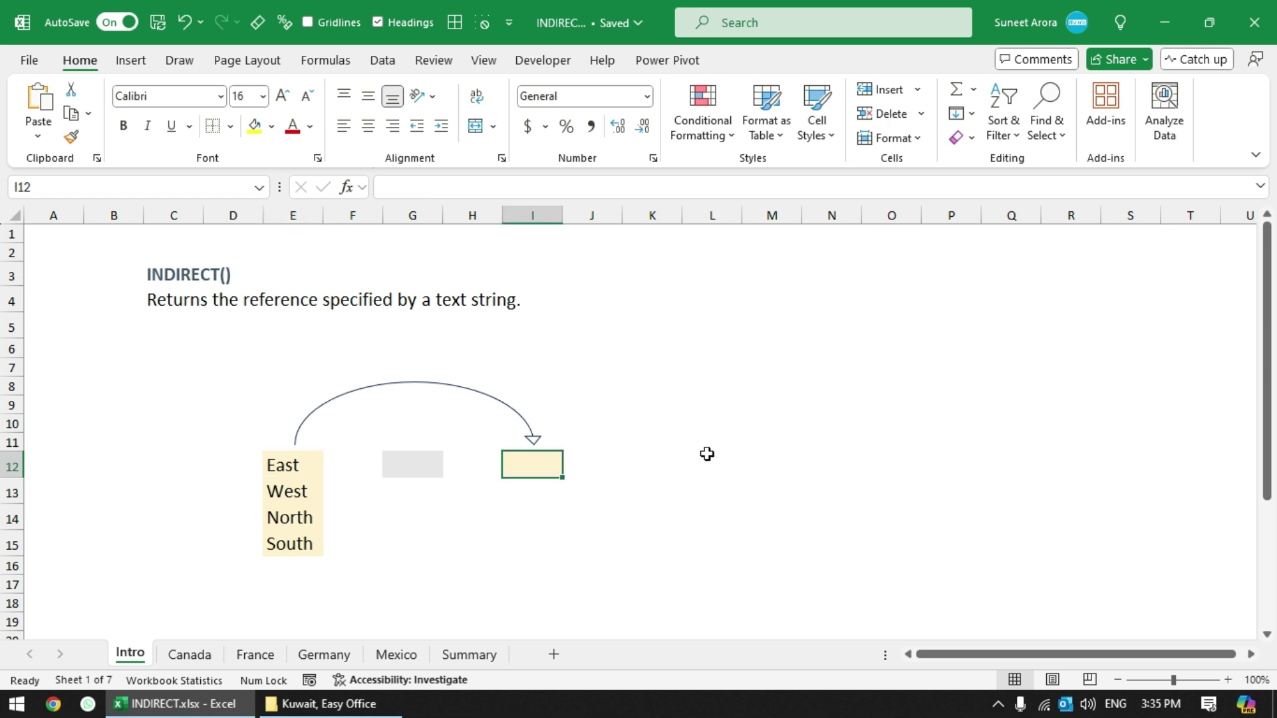
{"action": "type", "text": "="}
{"action": "key", "text": "Left"}
{"action": "key", "text": "Left"}
{"action": "key", "text": "Left"}
{"action": "key", "text": "Left"}
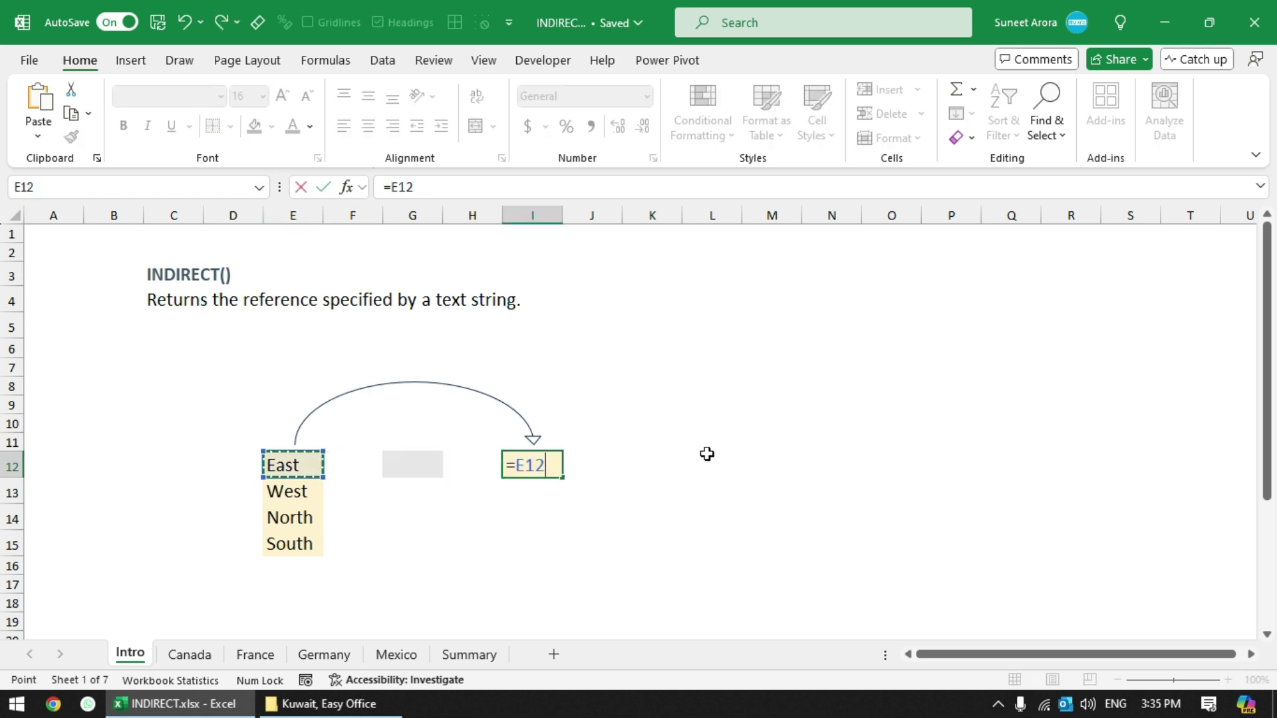
{"action": "key", "text": "Return"}
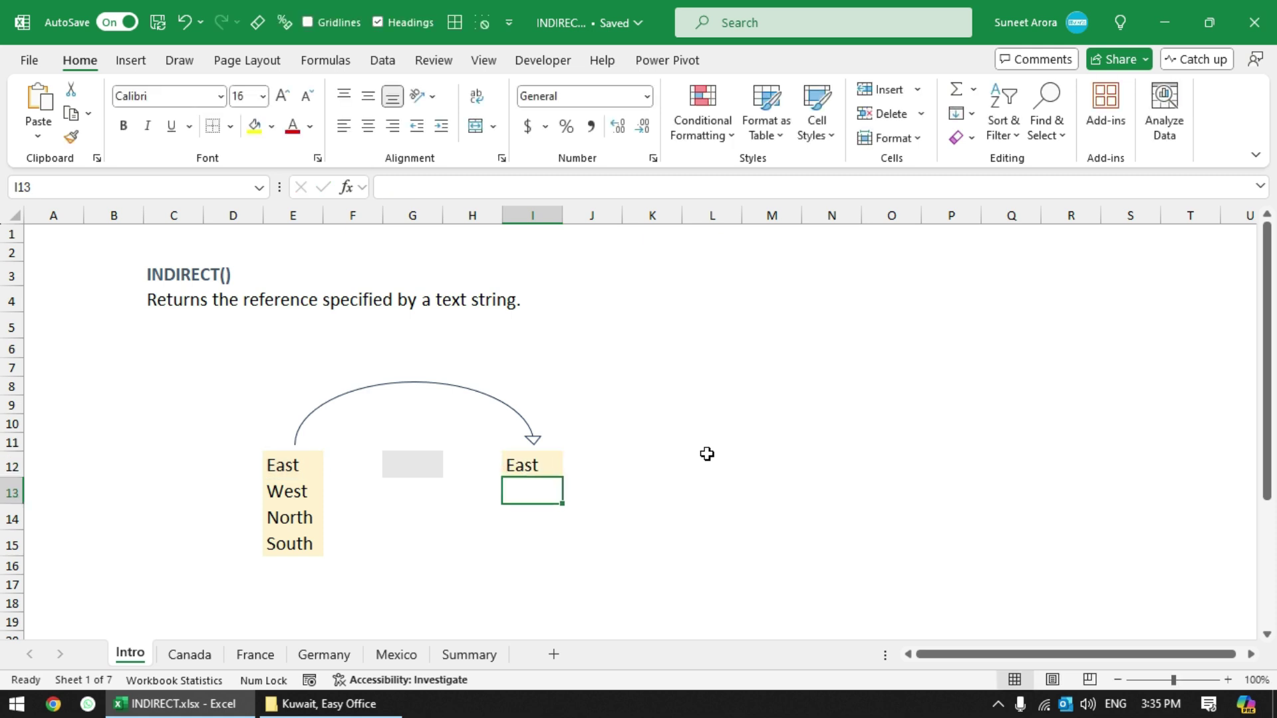
{"action": "key", "text": "Up"}
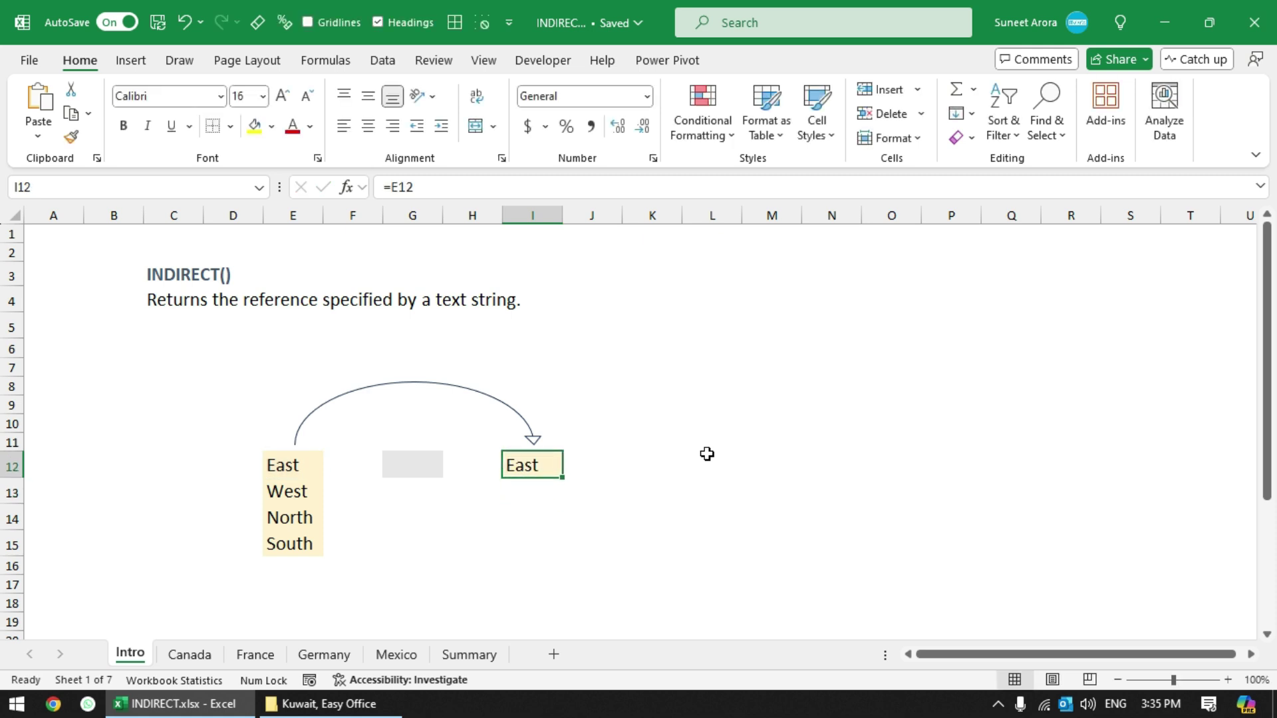
{"action": "key", "text": "Left"}
{"action": "key", "text": "Left"}
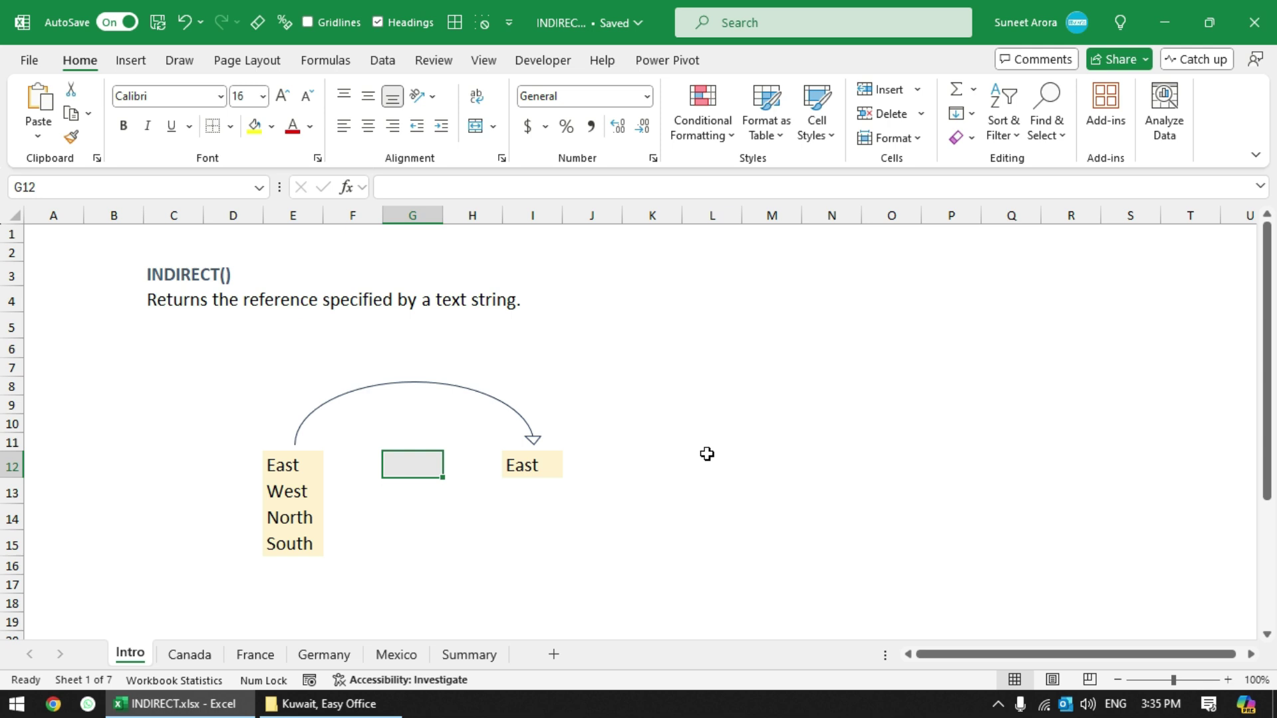
{"action": "type", "text": "E12"}
Step: Enter the address text E12 in G12 and review E12, G12 and I12
{"action": "key", "text": "Return"}
{"action": "key", "text": "Up"}
{"action": "left_click", "coordinate": [309, 458]}
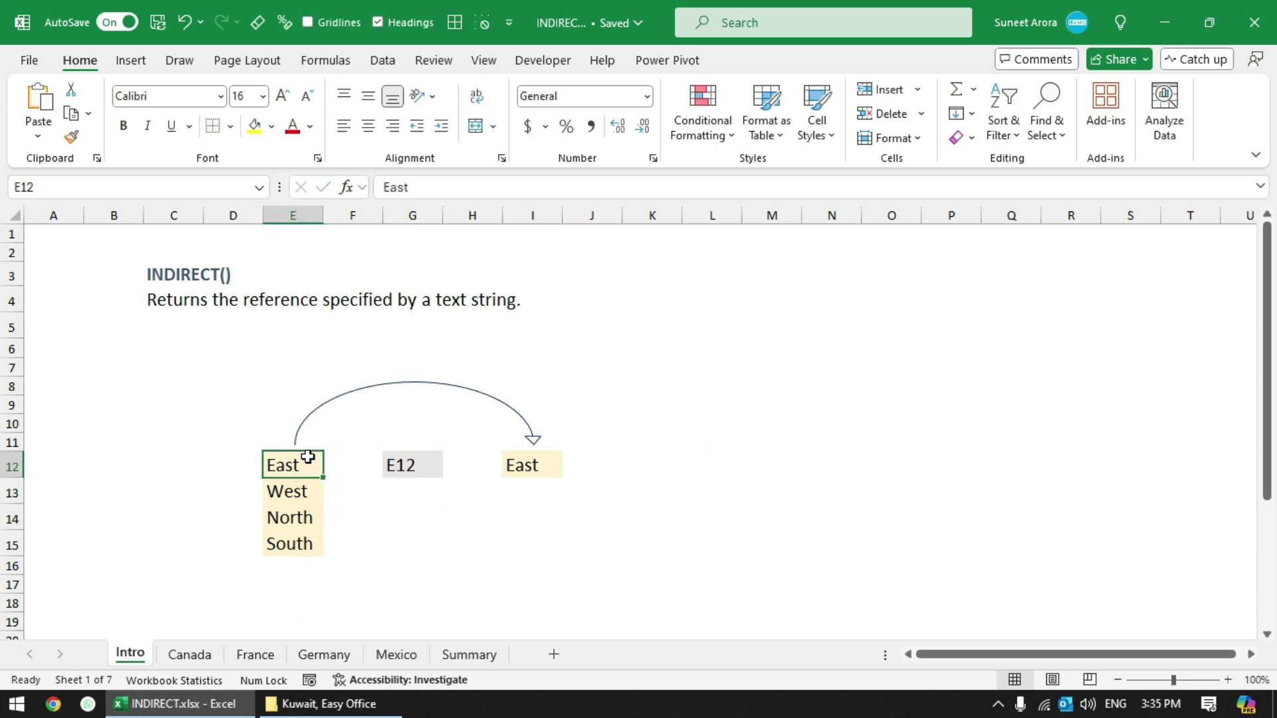
{"action": "left_click", "coordinate": [424, 468]}
{"action": "left_click", "coordinate": [534, 467]}
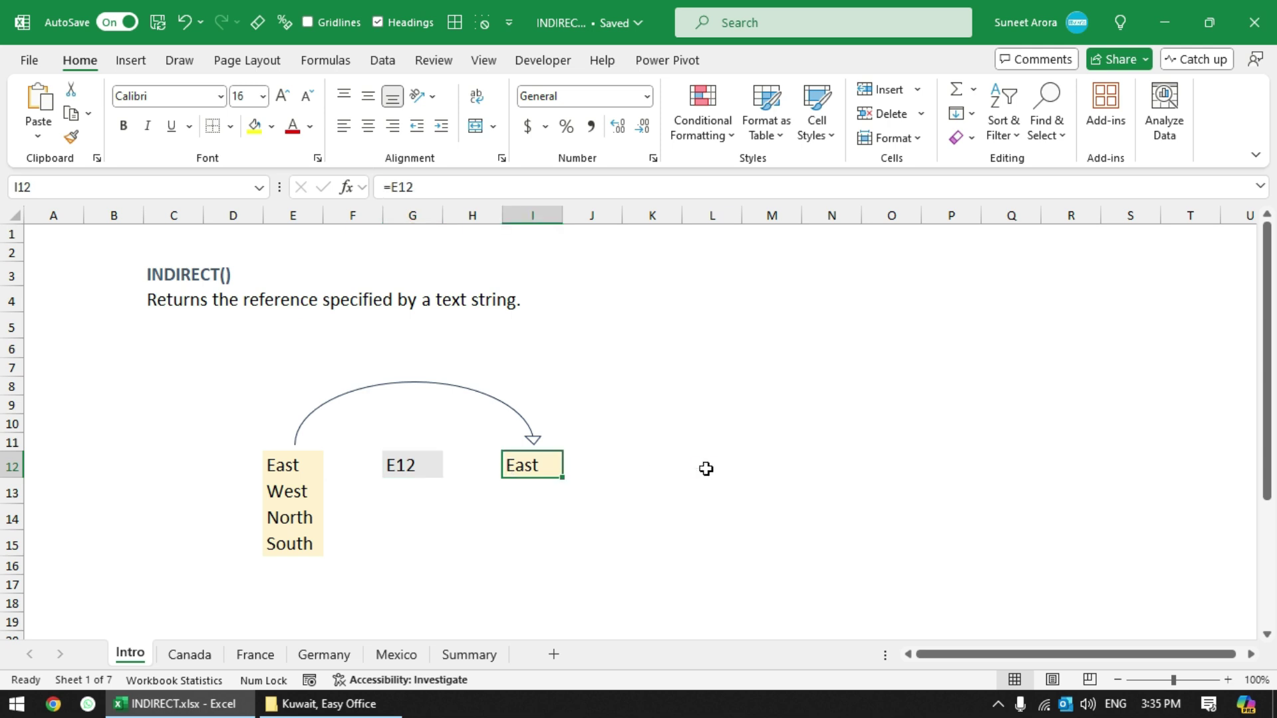
Step: Replace I12's direct link with =INDIRECT(G12)
{"action": "key", "text": "Delete"}
{"action": "type", "text": "=indi"}
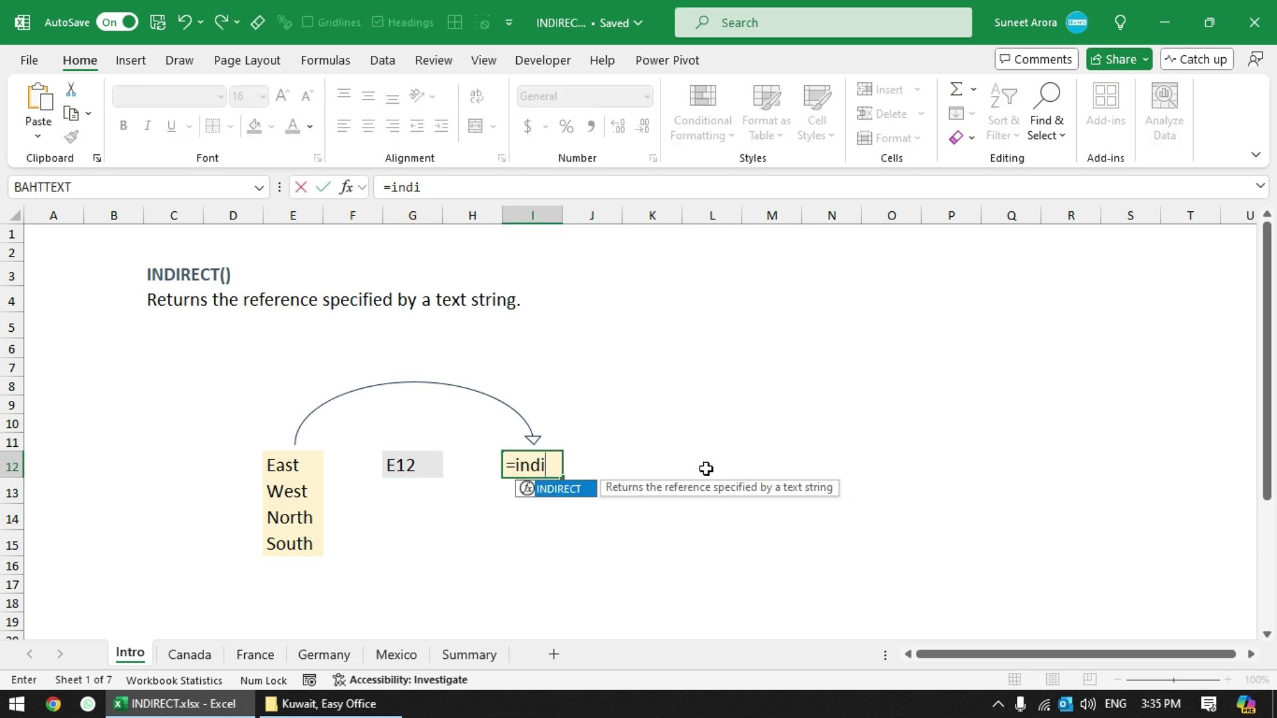
{"action": "key", "text": "Tab"}
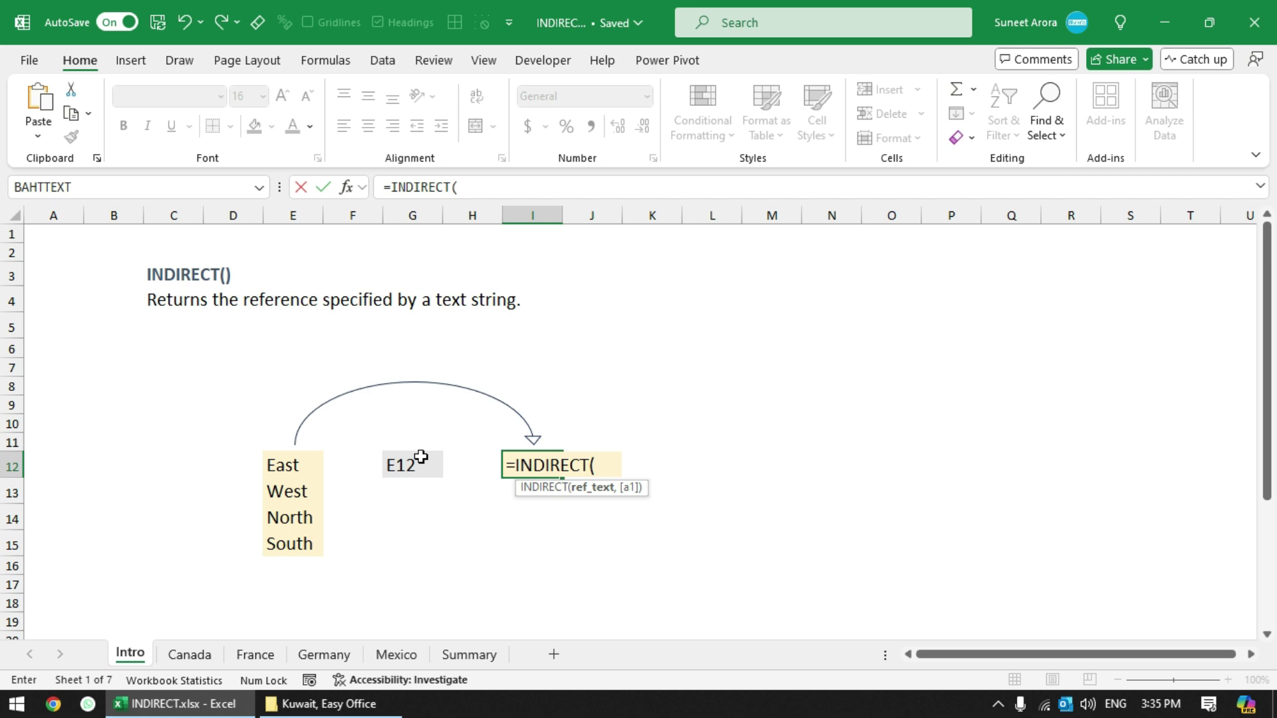
{"action": "left_click", "coordinate": [420, 459]}
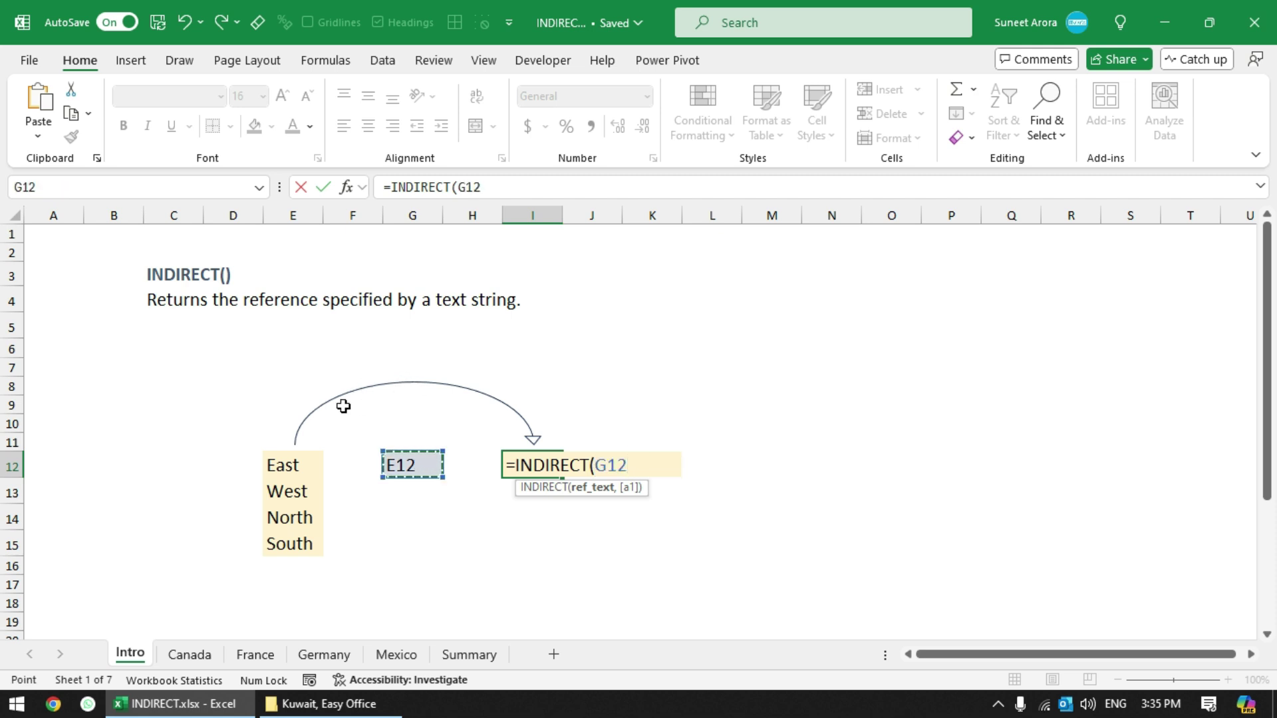
{"action": "key", "text": "Return"}
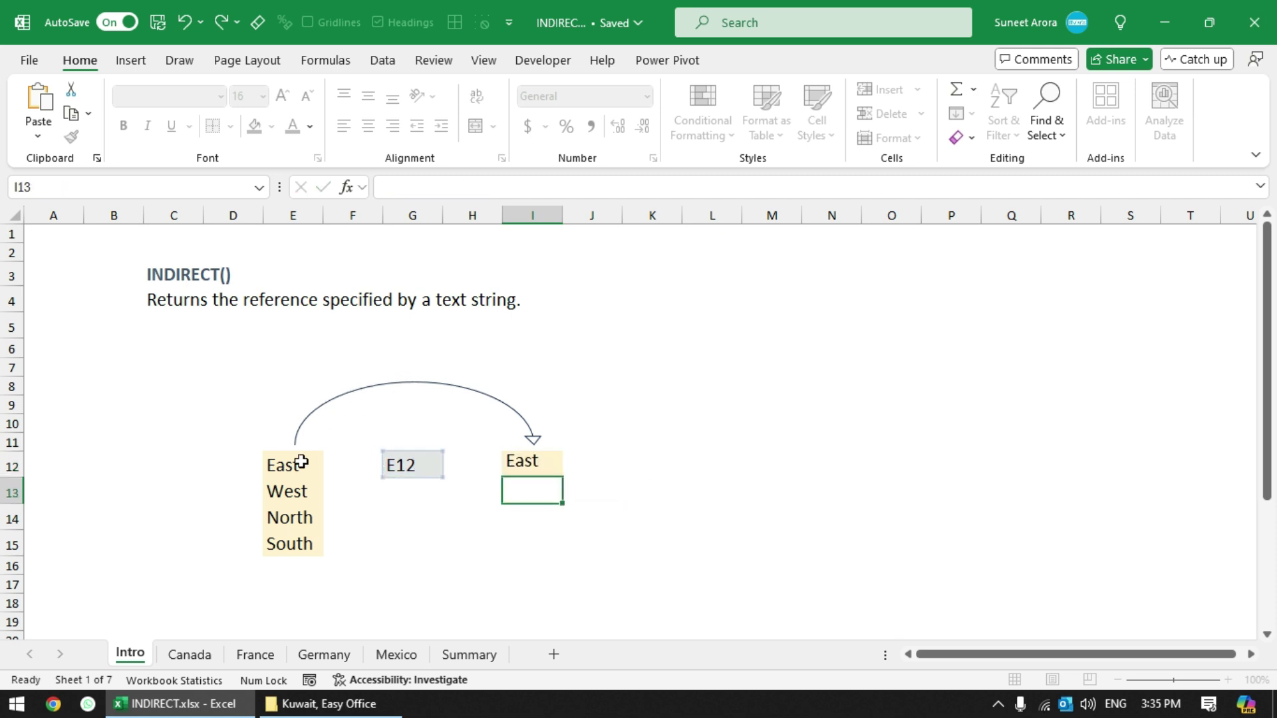
{"action": "left_click", "coordinate": [550, 464]}
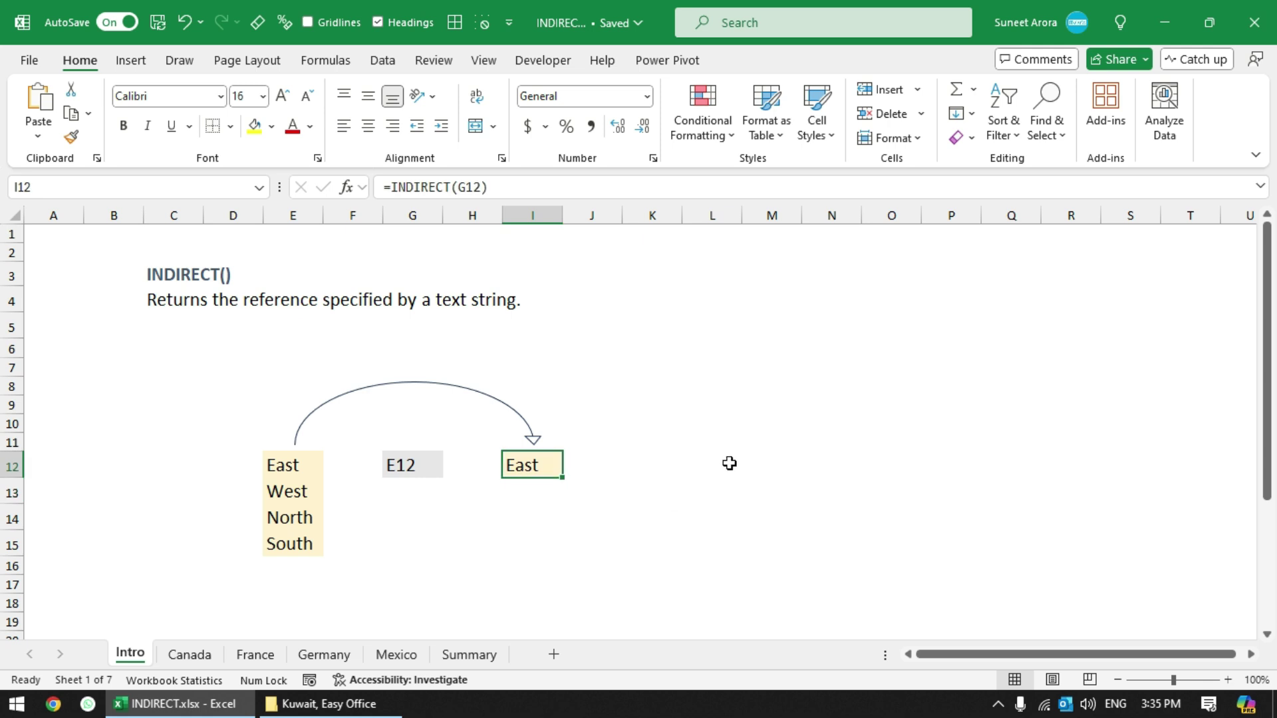
Step: Change G12's address to E13 so I12 returns West
{"action": "left_click", "coordinate": [409, 464]}
{"action": "key", "text": "F2"}
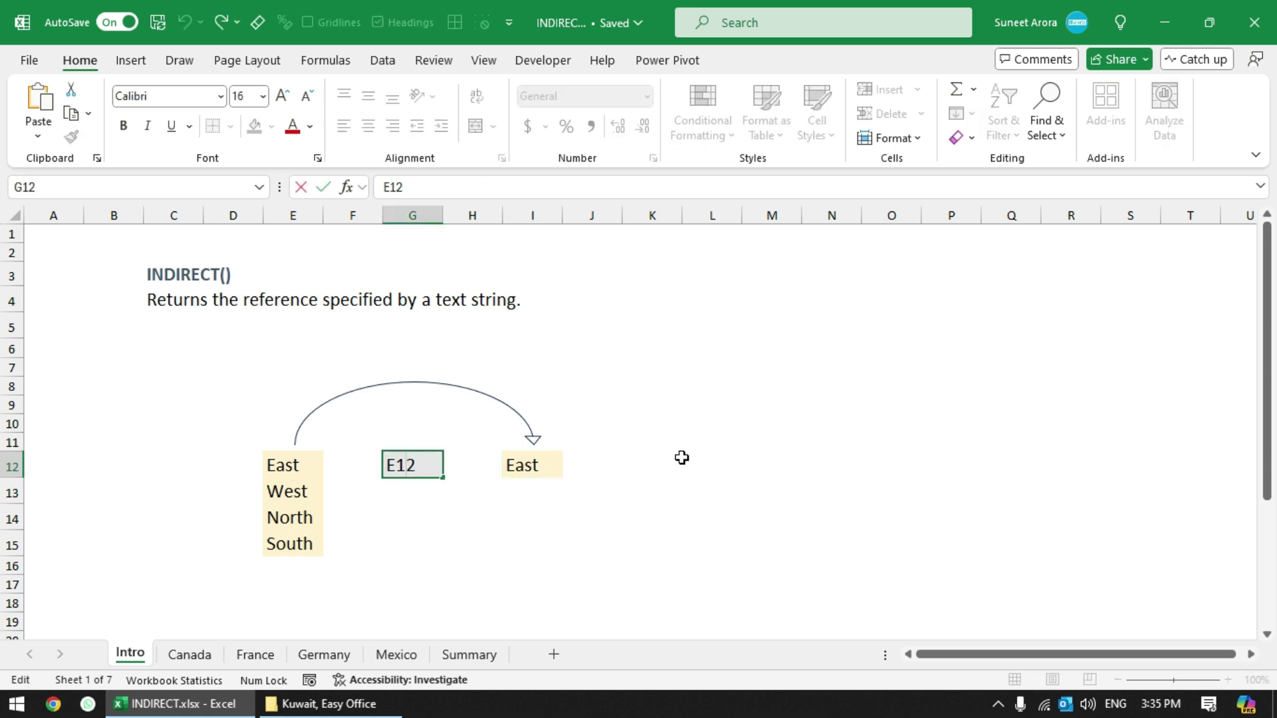
{"action": "type", "text": "3"}
{"action": "key", "text": "Return"}
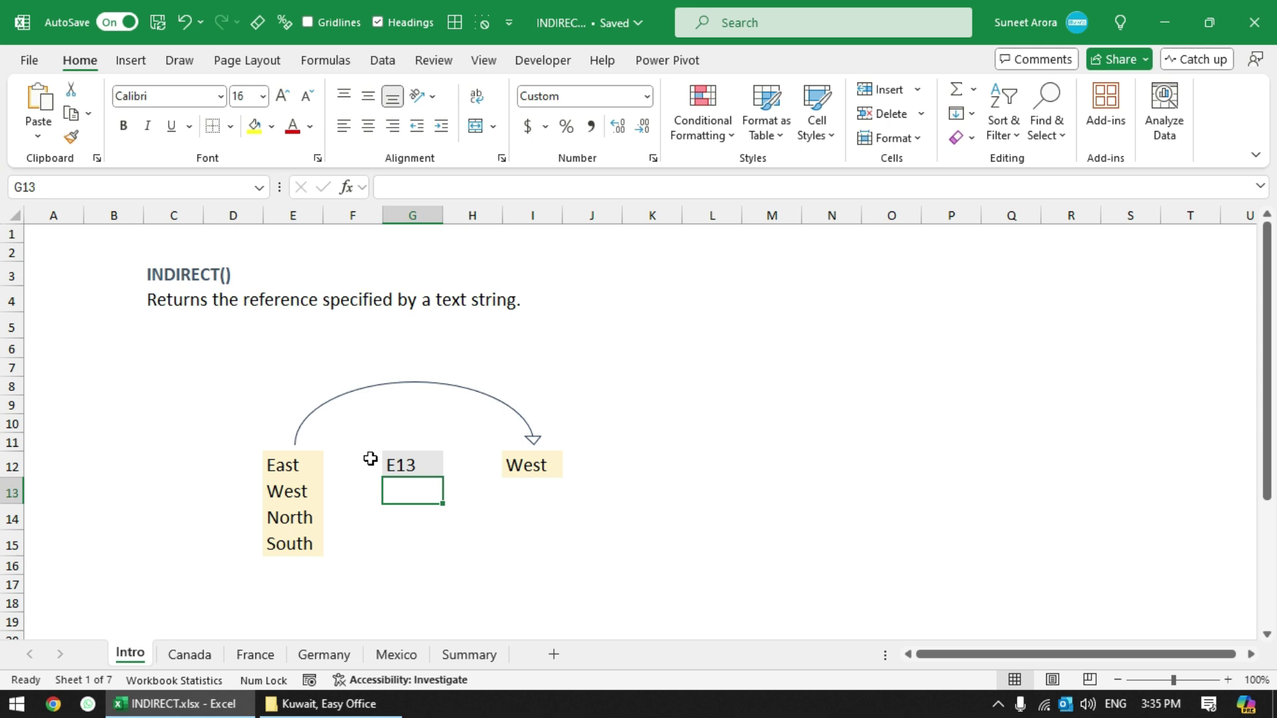
{"action": "left_click", "coordinate": [293, 492]}
{"action": "left_click", "coordinate": [512, 465]}
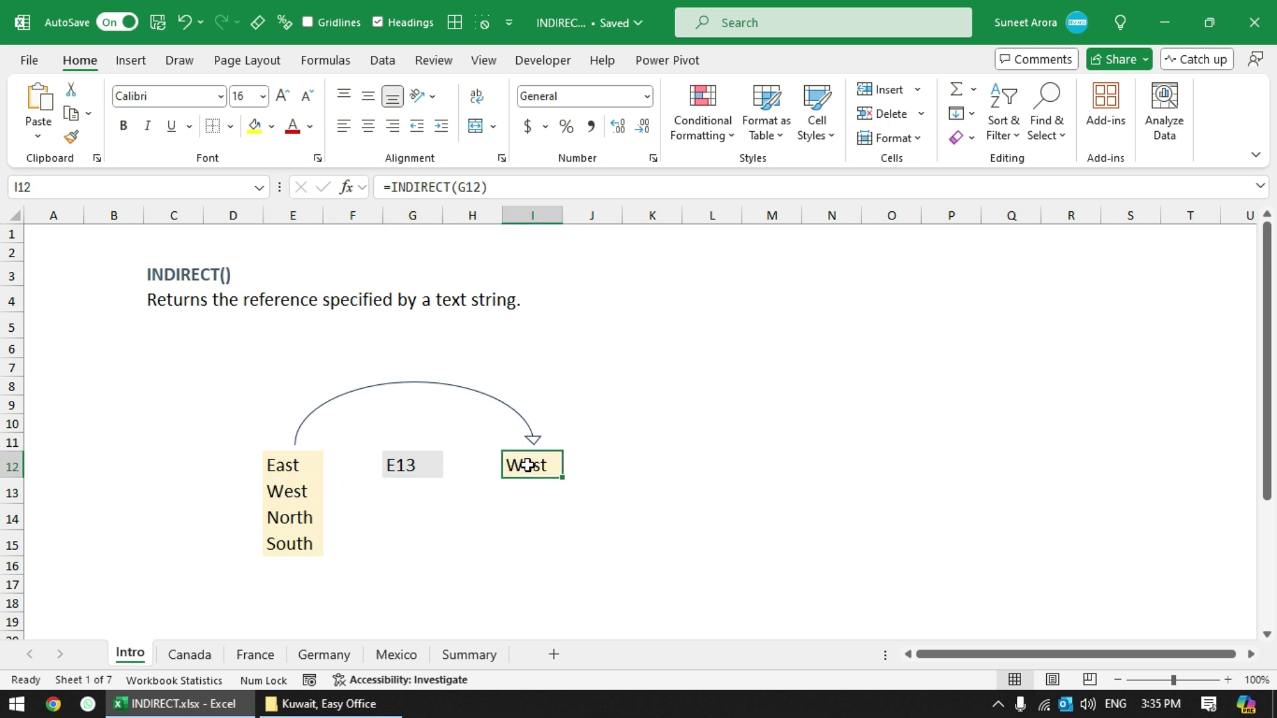
{"action": "left_click", "coordinate": [284, 491]}
{"action": "left_click", "coordinate": [414, 467]}
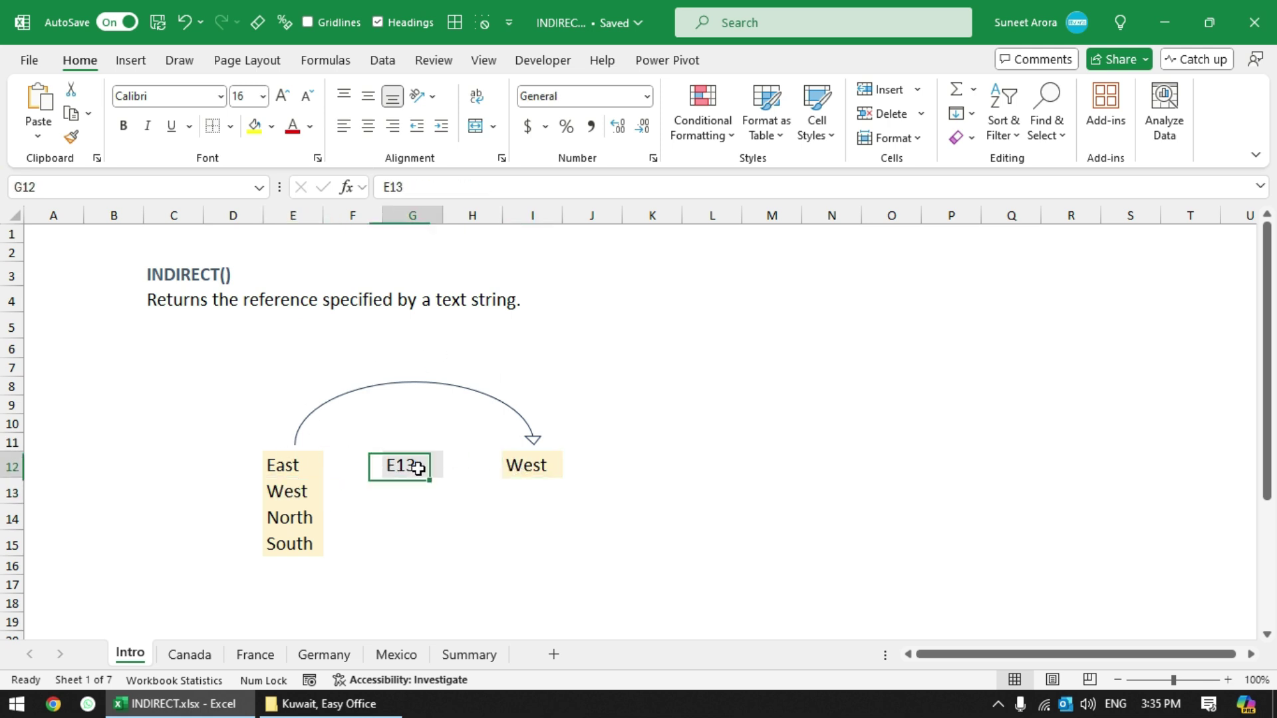
{"action": "left_click", "coordinate": [550, 465]}
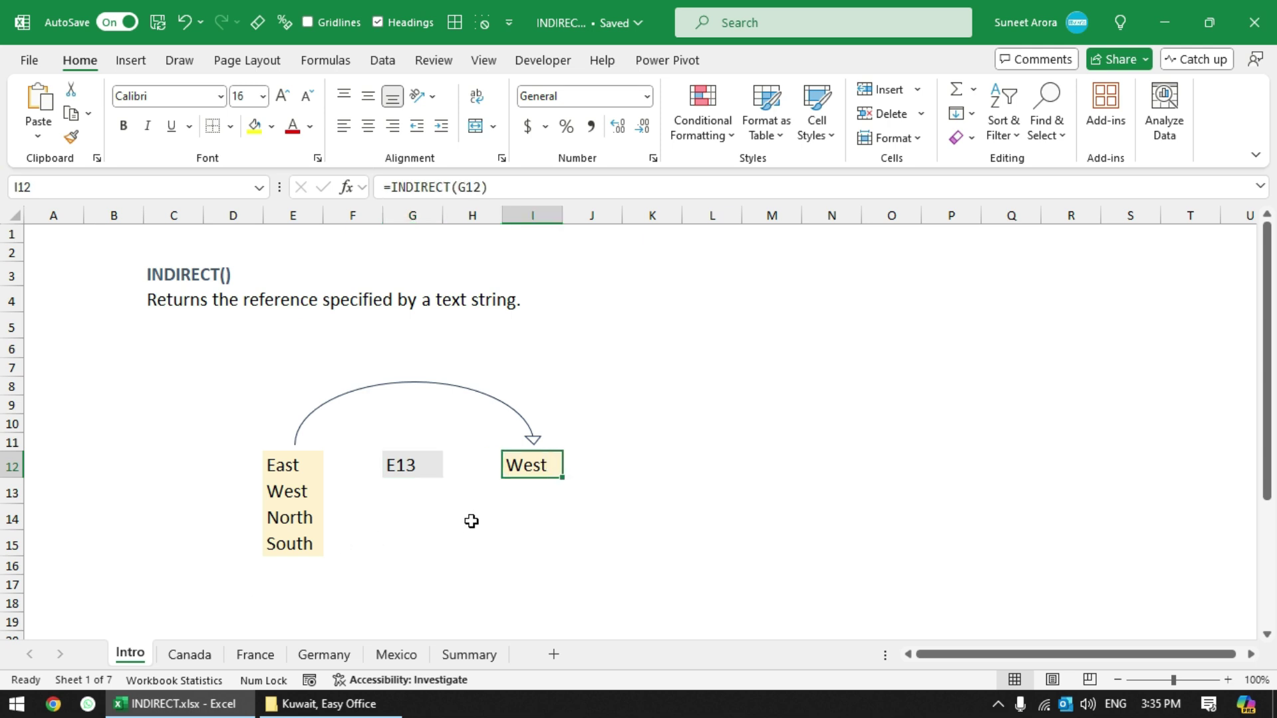
Step: Browse the Canada, France, Germany and Mexico data sheets, then go to Summary
{"action": "left_click", "coordinate": [192, 656]}
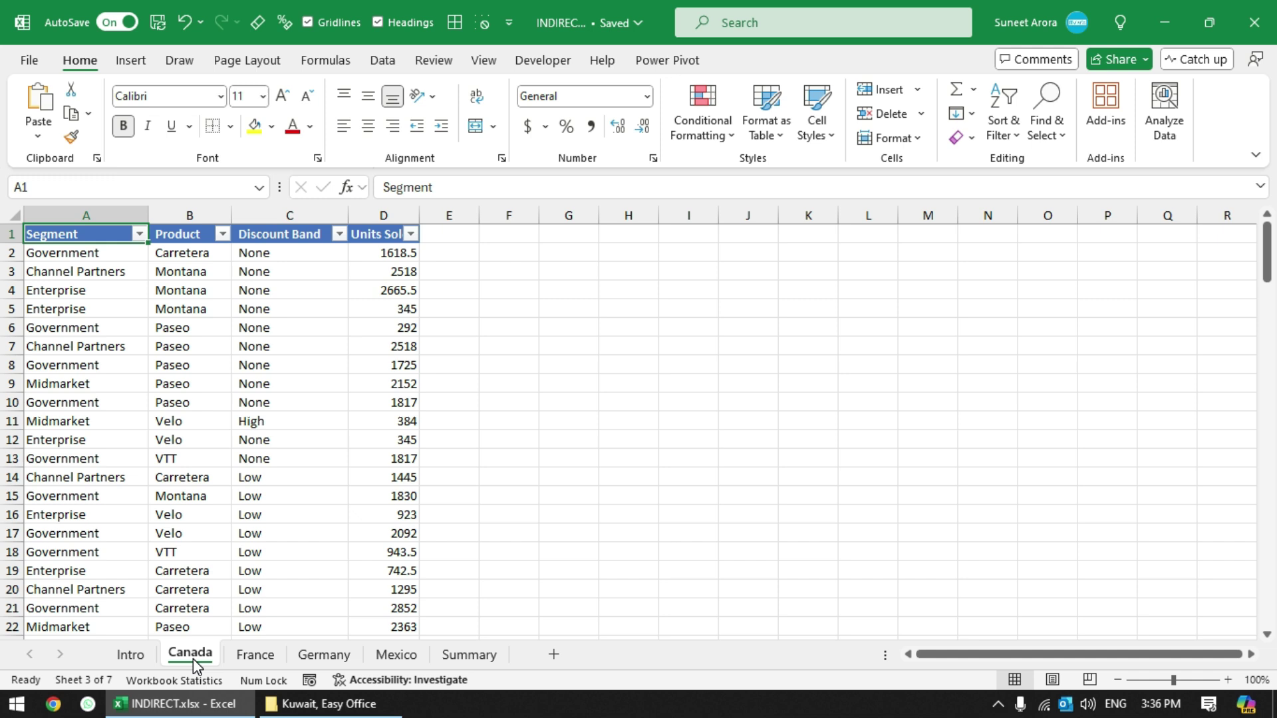
{"action": "left_click", "coordinate": [255, 659]}
{"action": "left_click", "coordinate": [323, 659]}
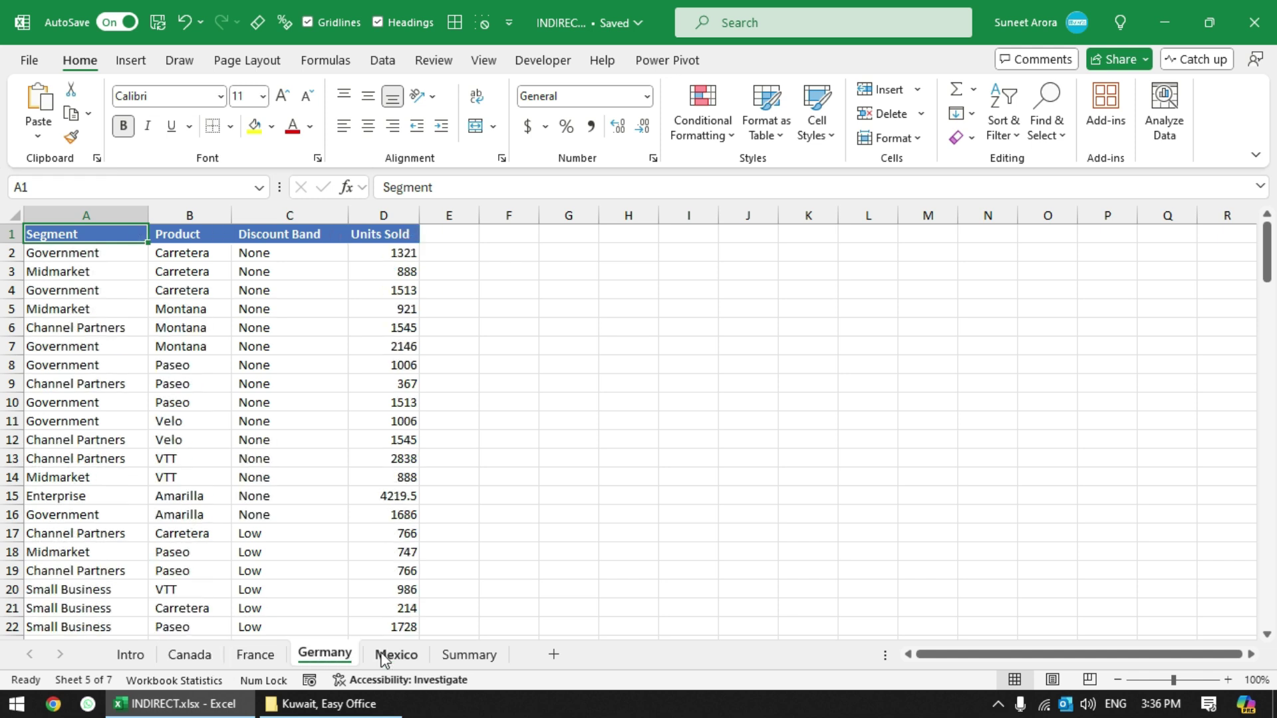
{"action": "left_click", "coordinate": [393, 657]}
{"action": "left_click", "coordinate": [483, 656]}
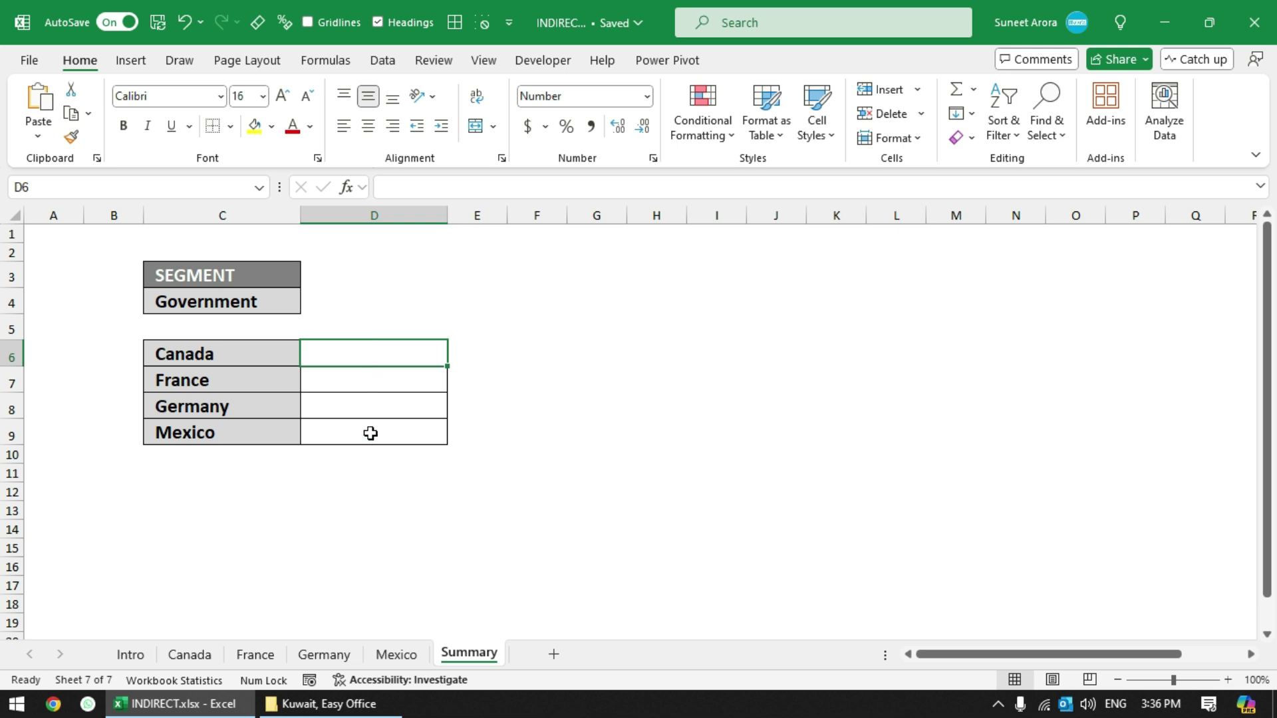
Step: Check the C4 segment dropdown, which is set to Government, and select F6
{"action": "left_click", "coordinate": [266, 302]}
{"action": "left_click", "coordinate": [309, 303]}
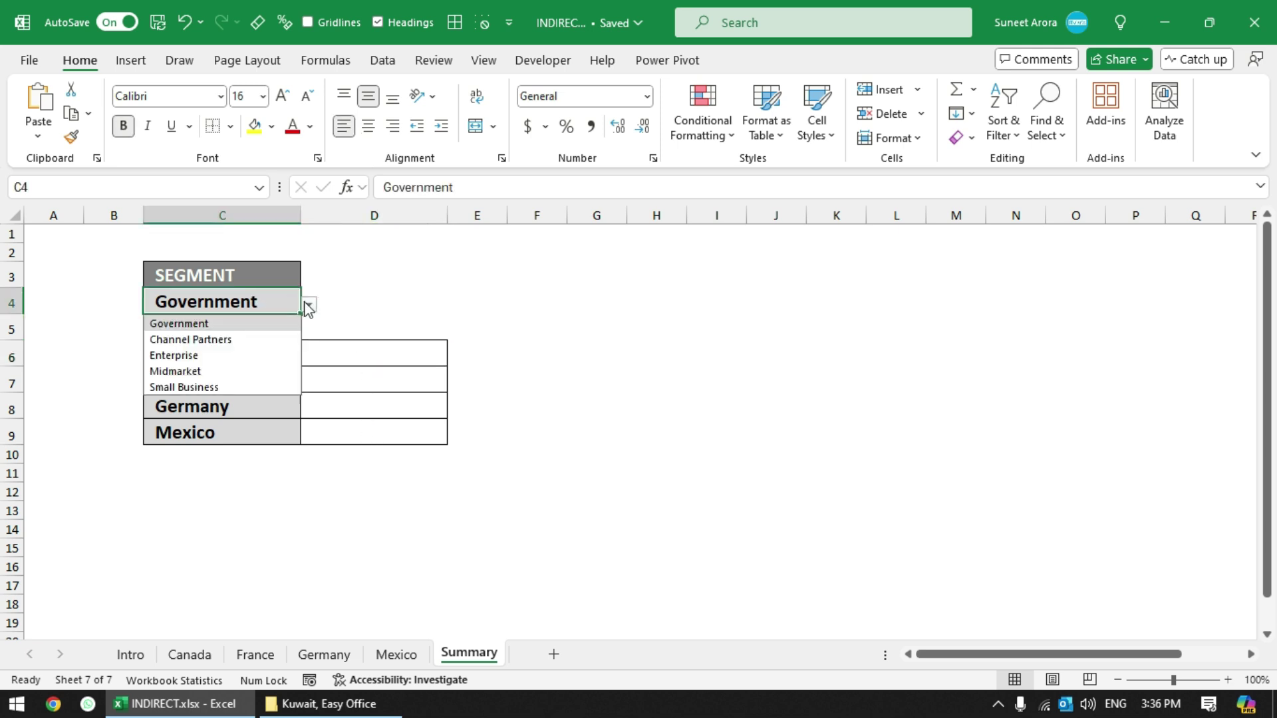
{"action": "left_click", "coordinate": [537, 353]}
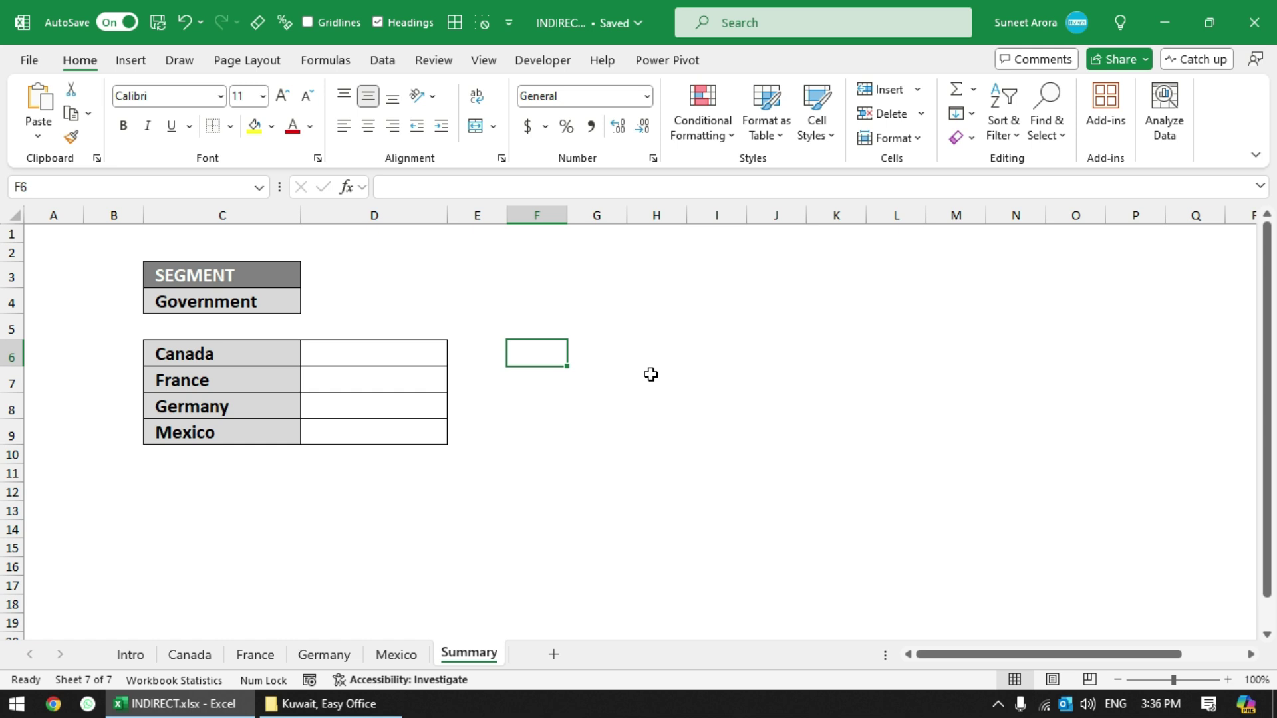
{"action": "type", "text": "="}
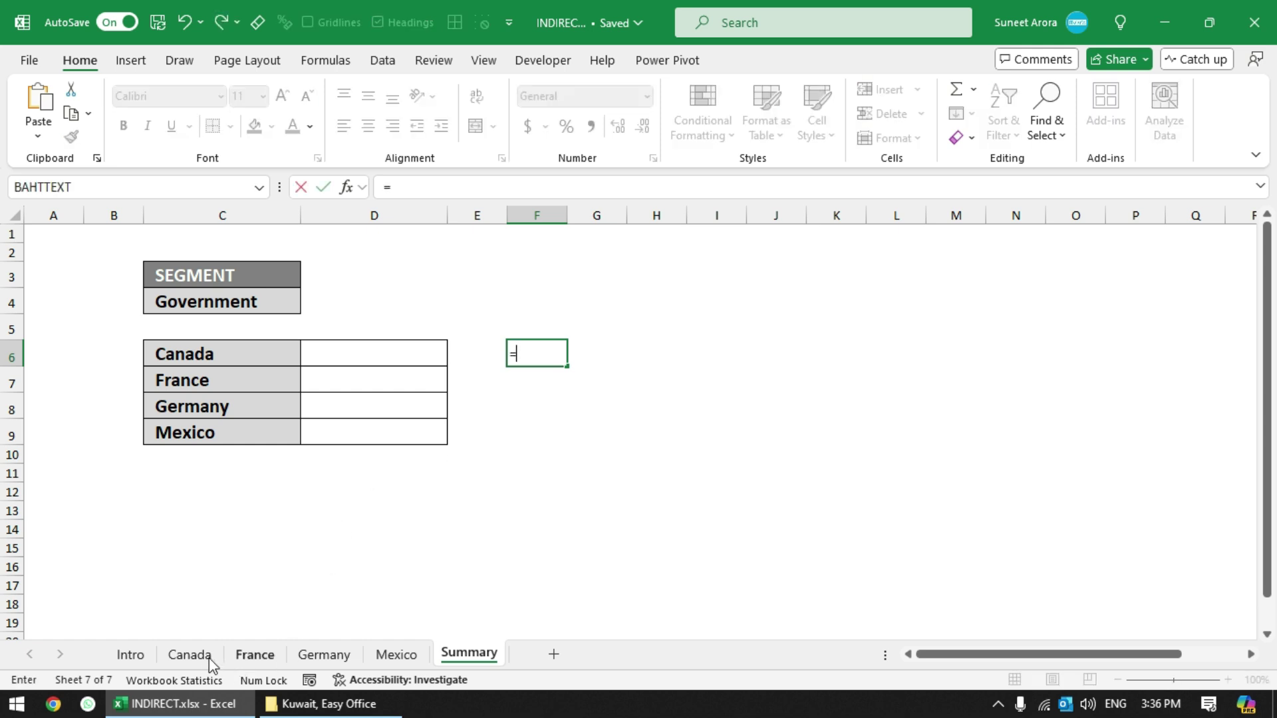
Step: Enter =Canada!D2:D141 in F6 to spill Canada's units sold
{"action": "left_click", "coordinate": [195, 655]}
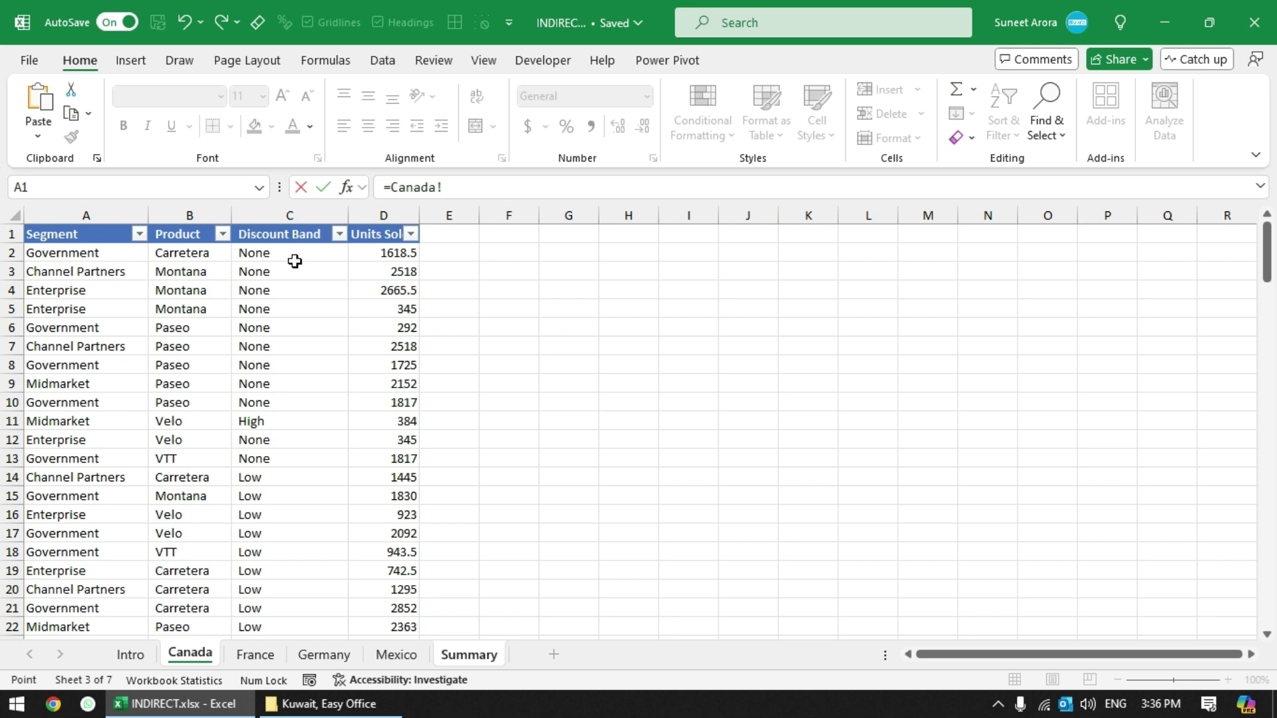
{"action": "left_click", "coordinate": [375, 257]}
{"action": "key", "text": "ctrl+shift+Down"}
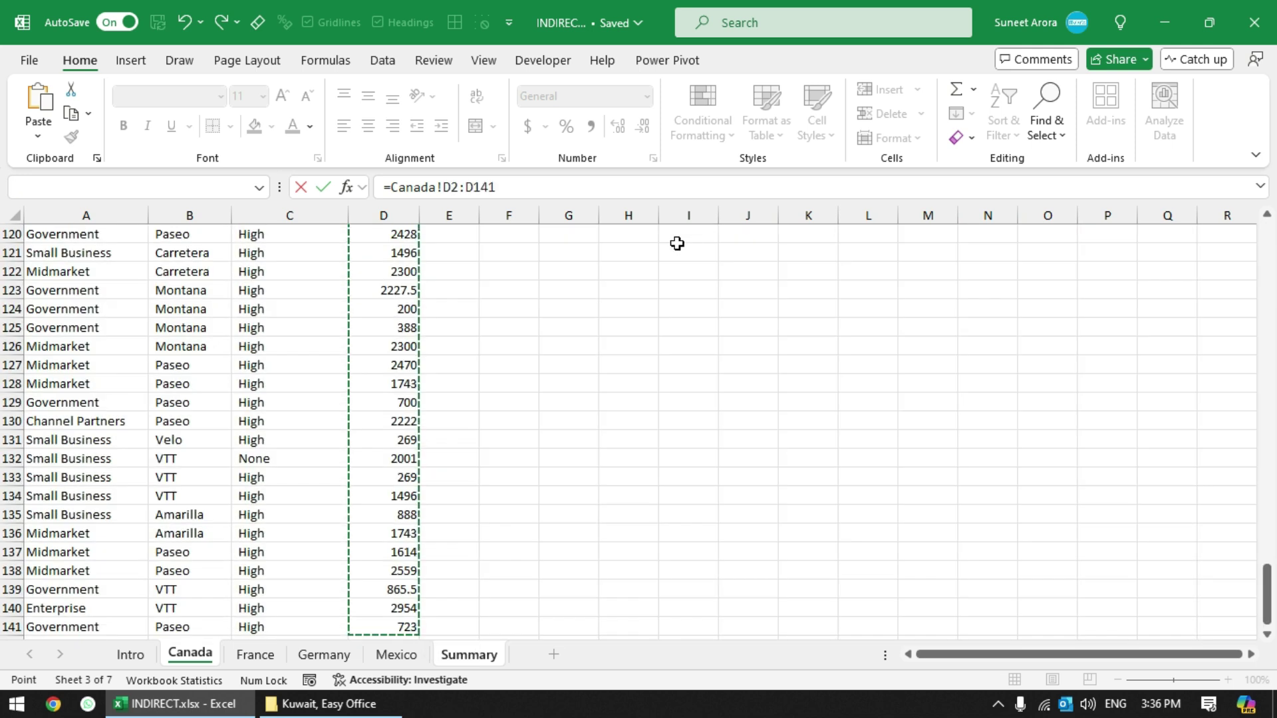
{"action": "key", "text": "Return"}
Step: Evaluate the Canada and D2:D141 parts of F6's formula with F9
{"action": "key", "text": "F2"}
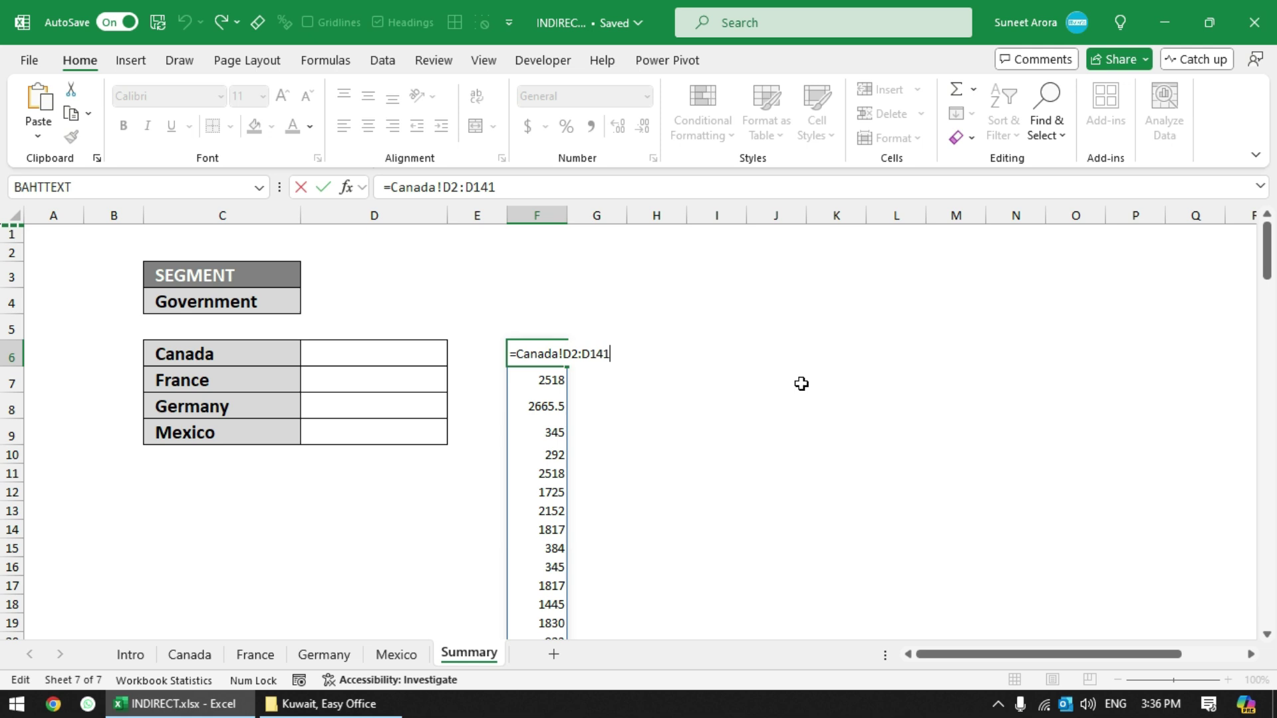
{"action": "double_click", "coordinate": [518, 353]}
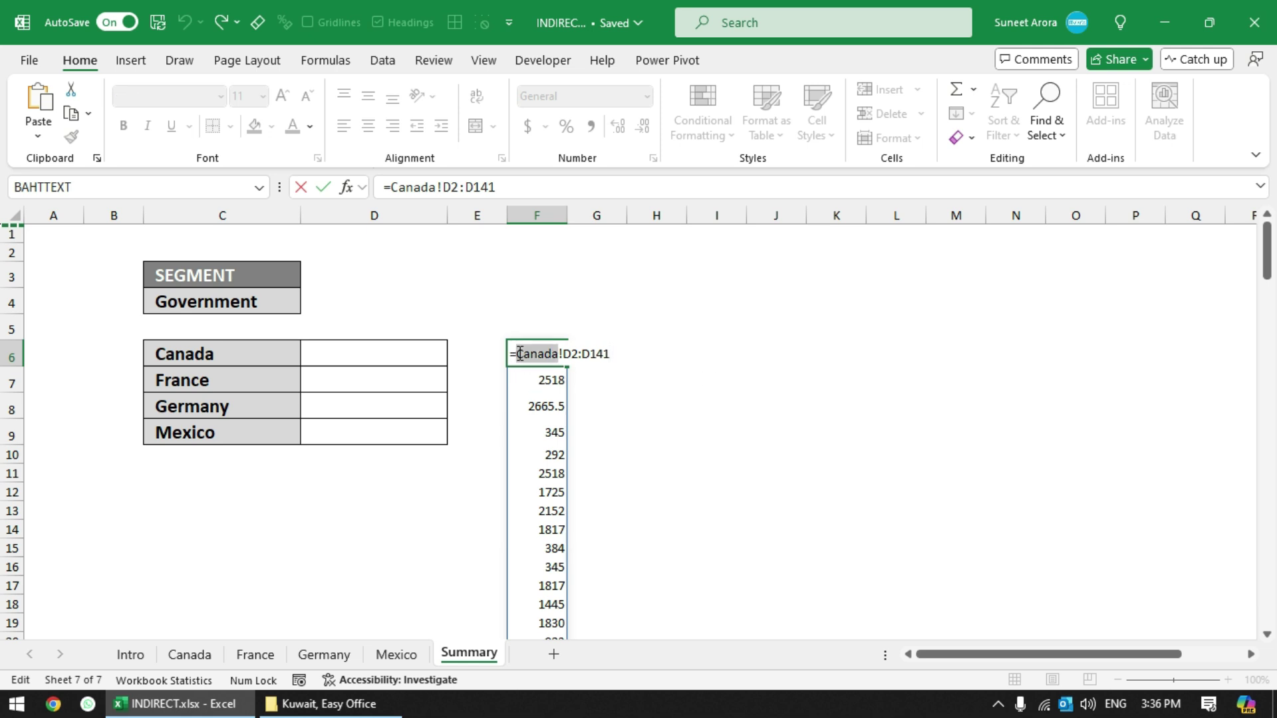
{"action": "key", "text": "F9"}
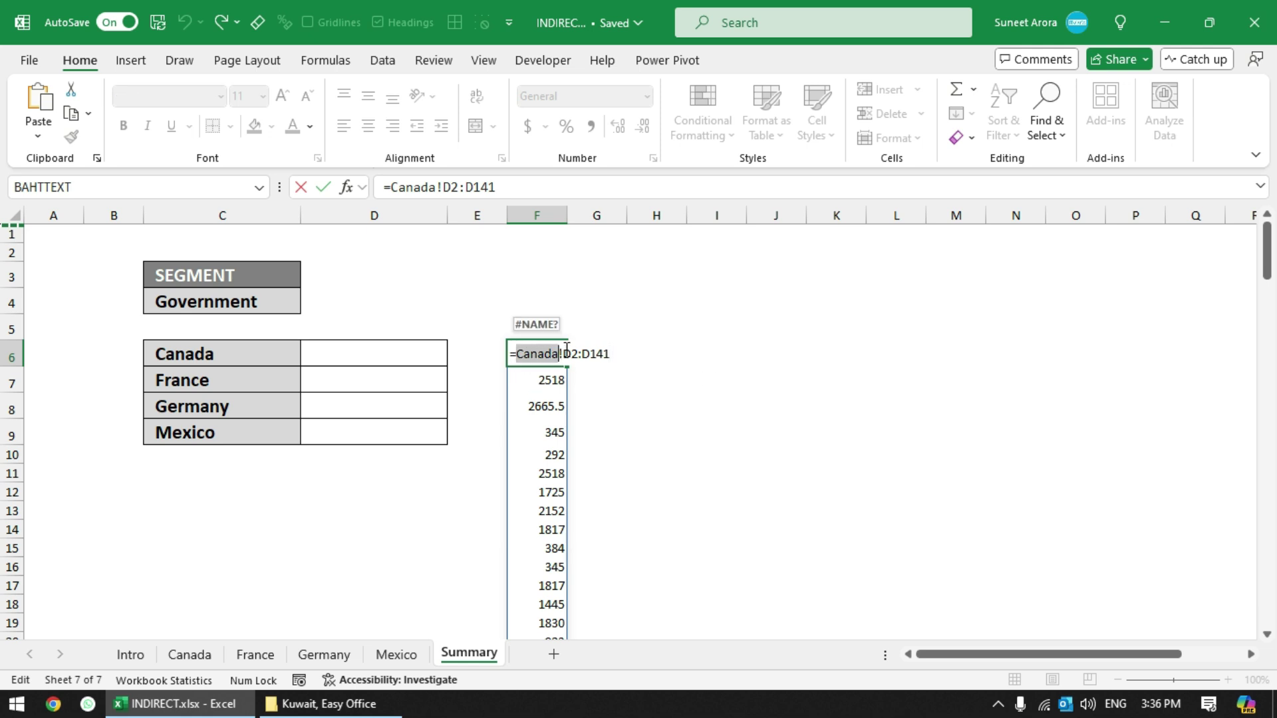
{"action": "left_click_drag", "start_coordinate": [565, 353], "coordinate": [633, 356]}
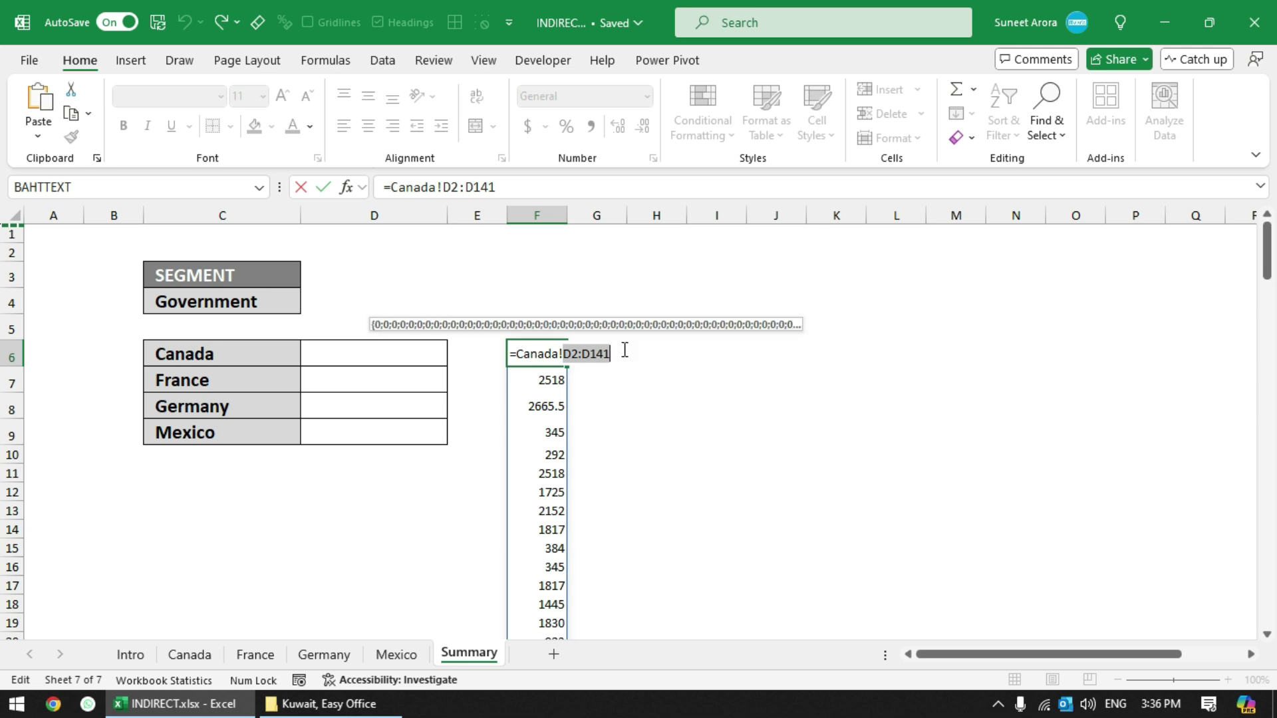
{"action": "key", "text": "Return"}
Step: Copy F6's =Canada!D2:D141 reference text for reuse
{"action": "left_click", "coordinate": [608, 349]}
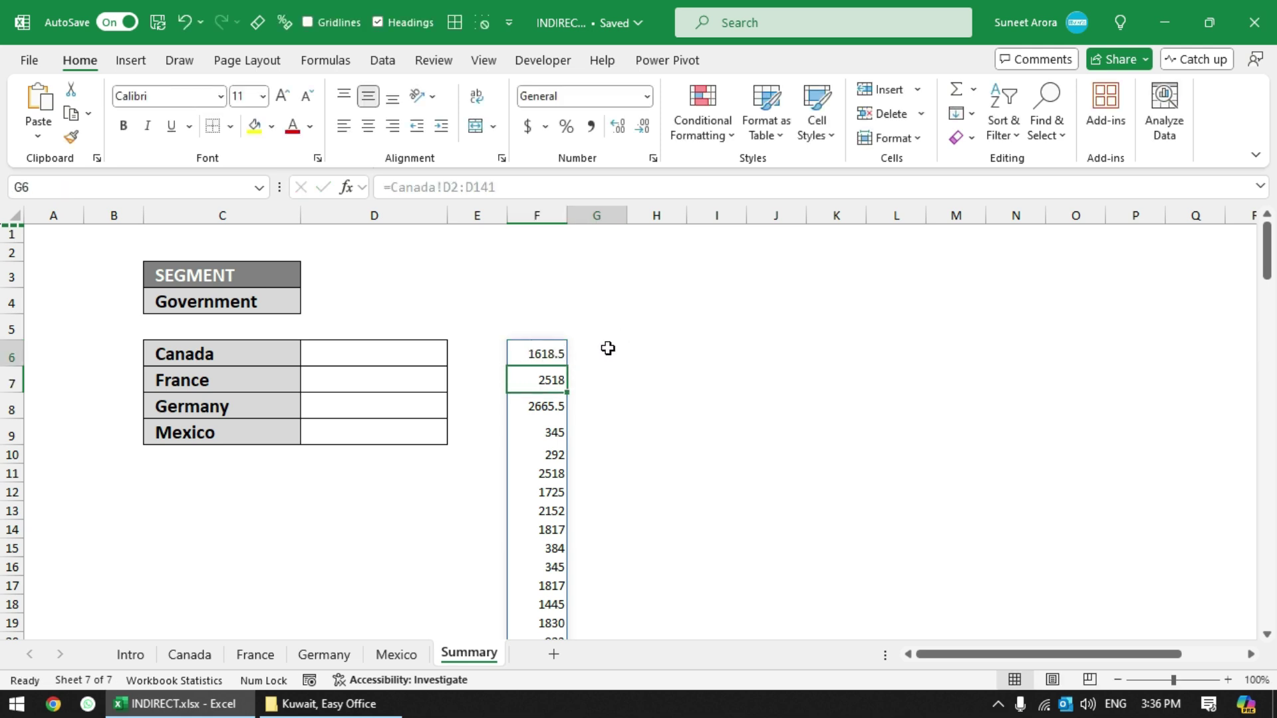
{"action": "left_click", "coordinate": [559, 354]}
{"action": "key", "text": "F2"}
{"action": "key", "text": "shift+Home"}
{"action": "key", "text": "ctrl+c"}
{"action": "key", "text": "Escape"}
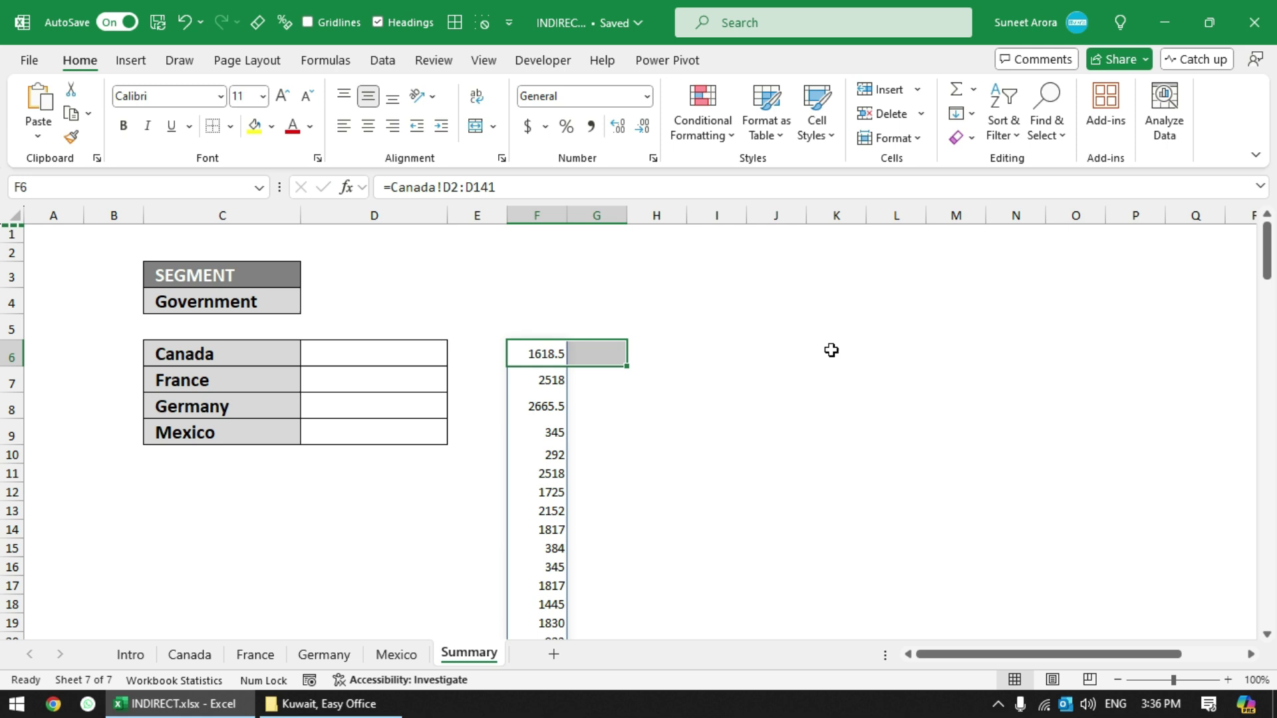
Step: Enter =INDIRECT(C6&"!D2:D141") in G6, spilling Canada values starting at 1618.5
{"action": "key", "text": "Right"}
{"action": "type", "text": "="}
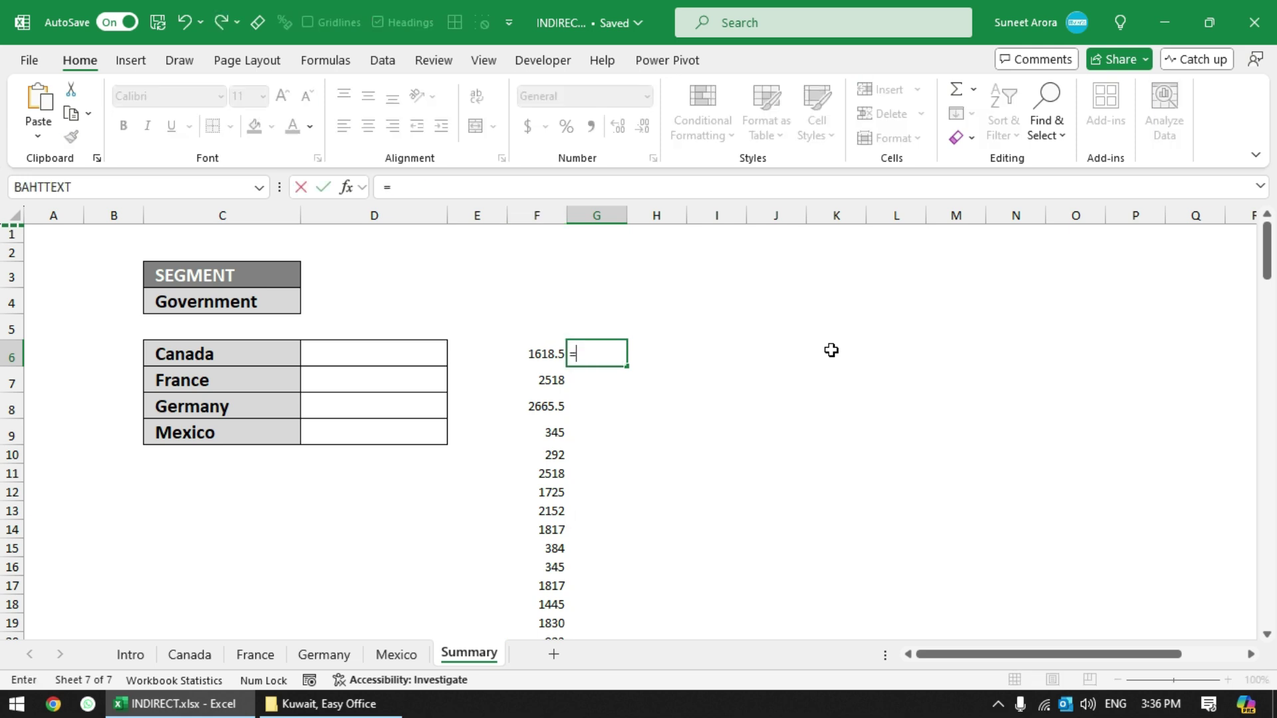
{"action": "type", "text": "indi"}
{"action": "key", "text": "Tab"}
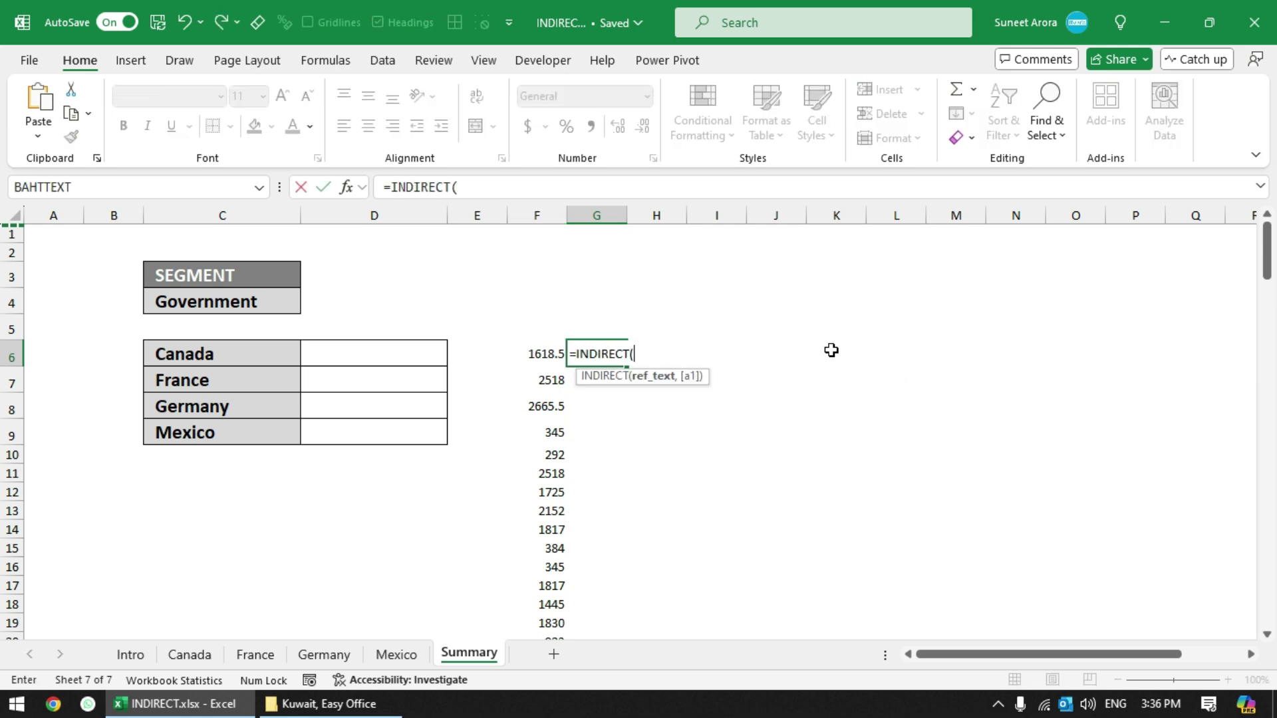
{"action": "left_click", "coordinate": [242, 352]}
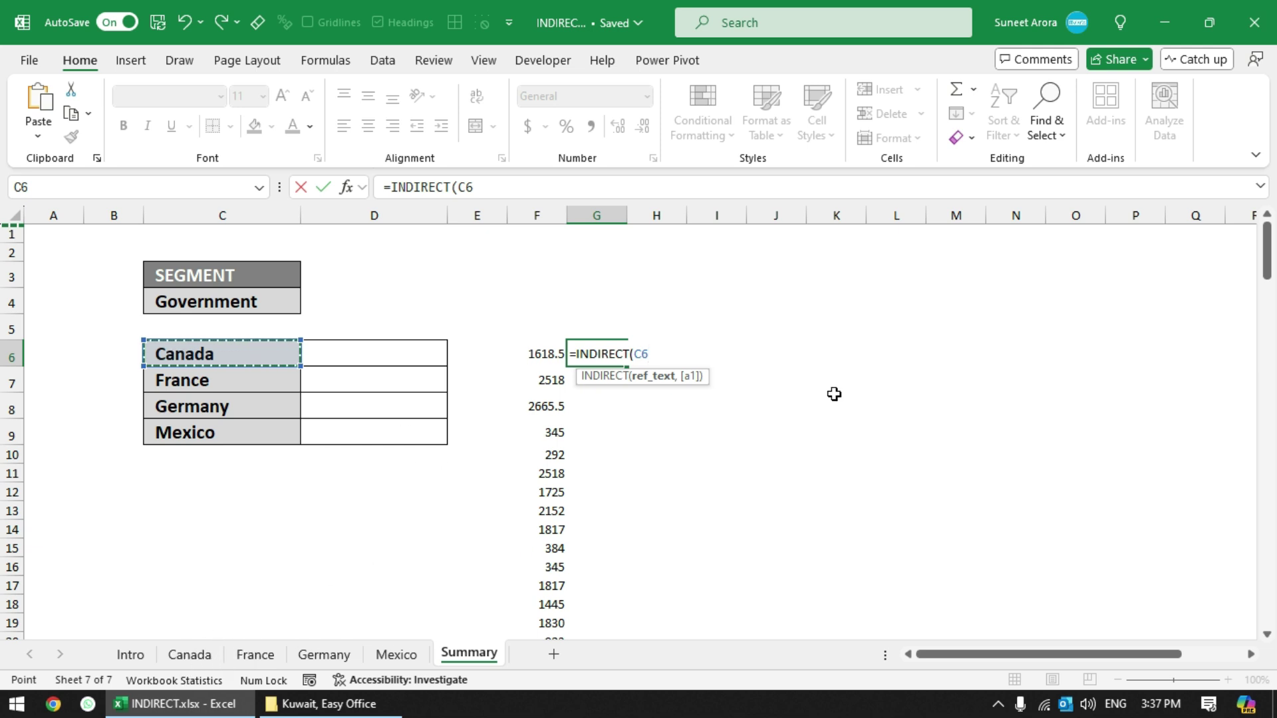
{"action": "type", "text": "&"}
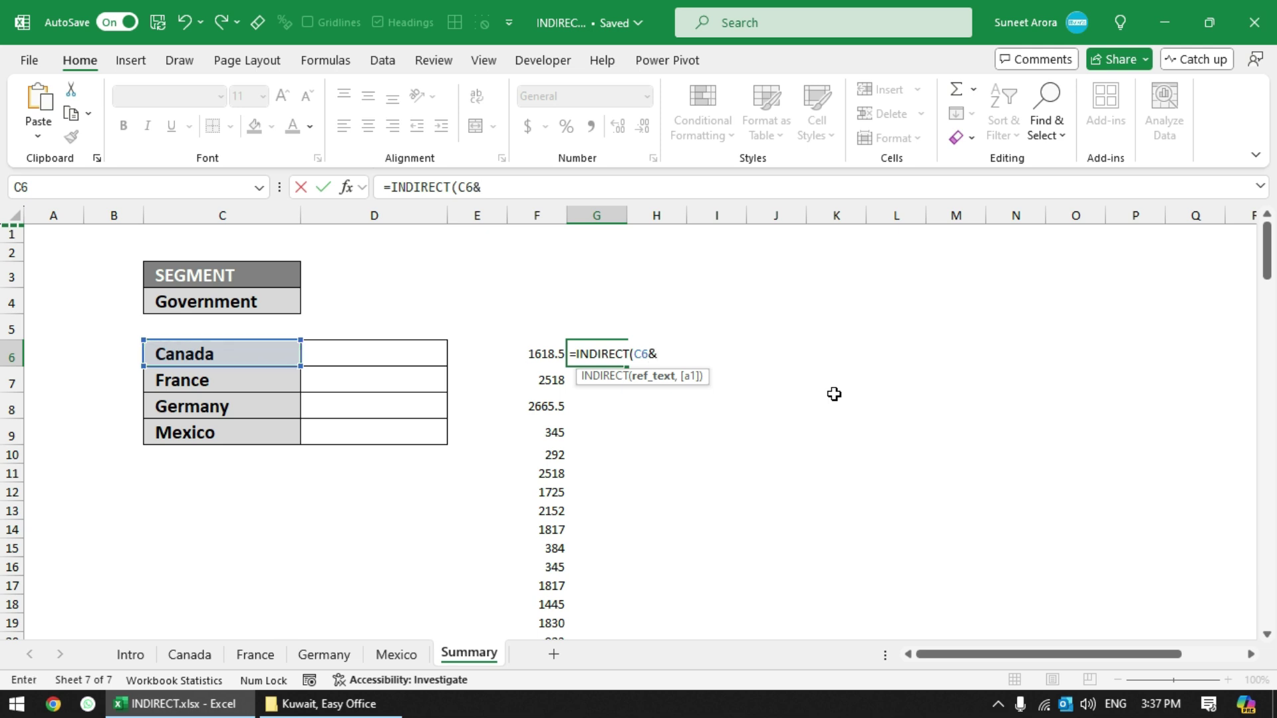
{"action": "key", "text": "ctrl+v"}
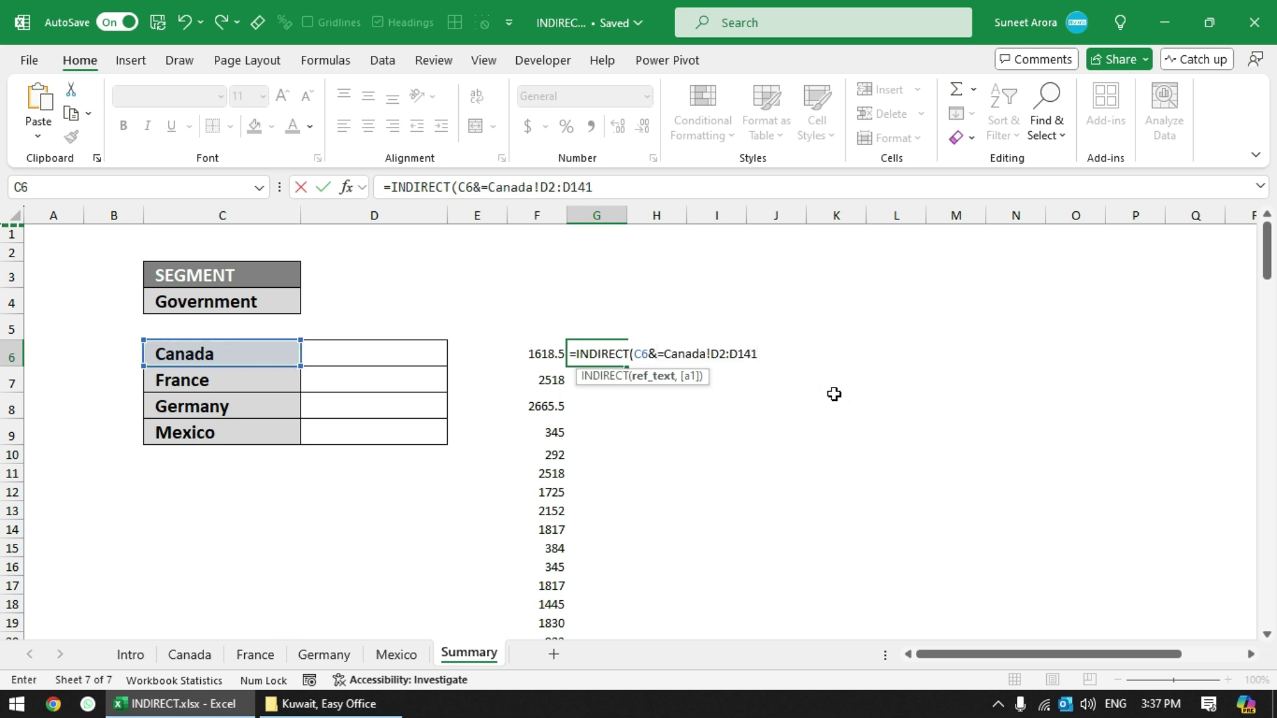
{"action": "left_click_drag", "start_coordinate": [657, 353], "coordinate": [711, 354]}
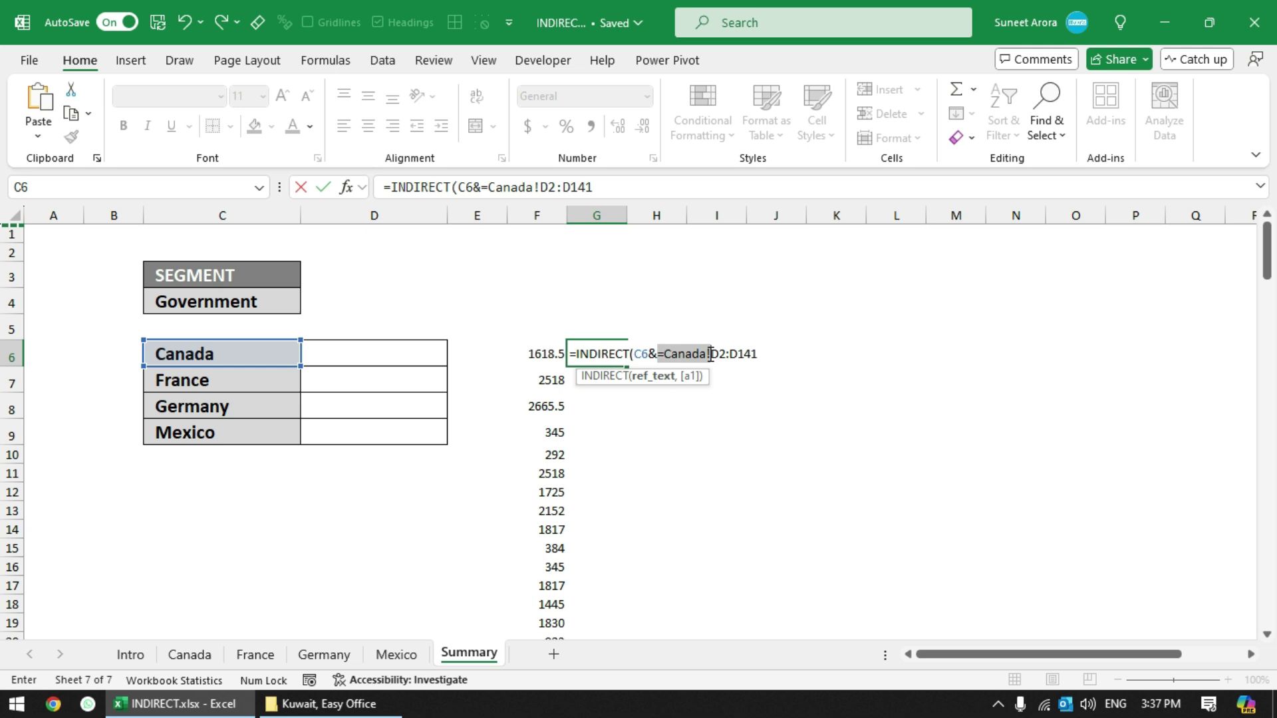
{"action": "key", "text": "BackSpace"}
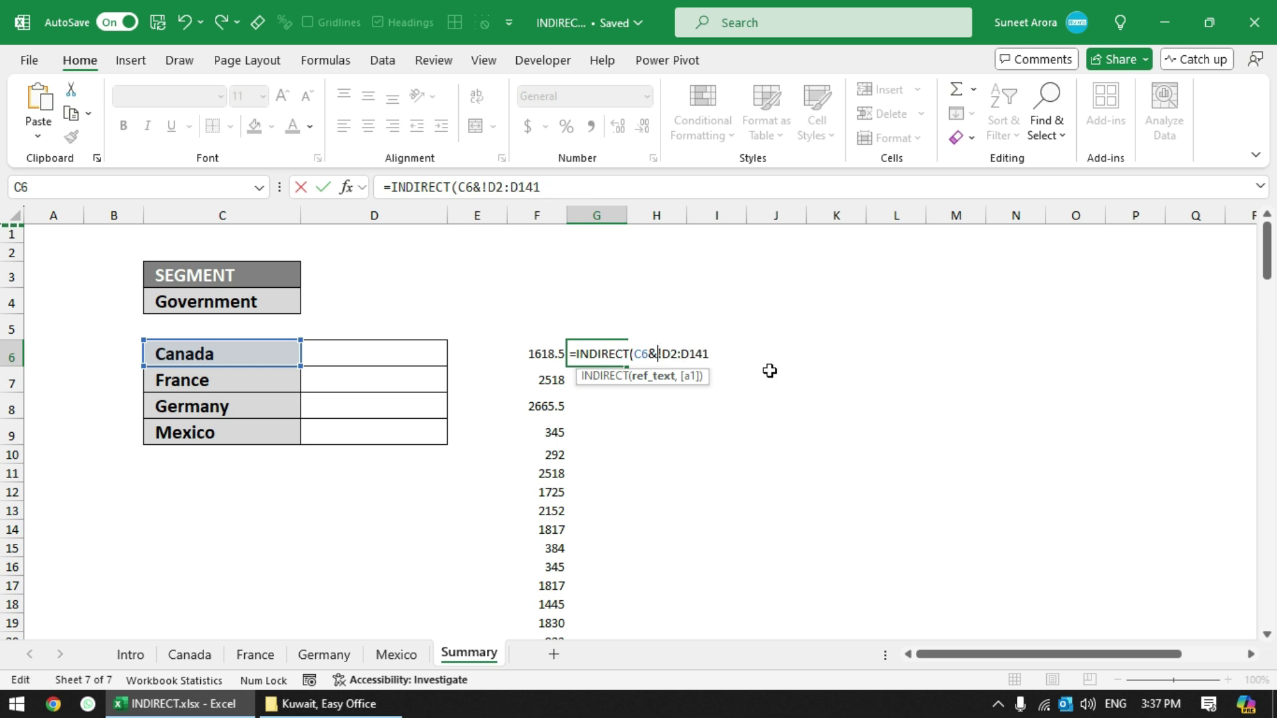
{"action": "type", "text": "\""}
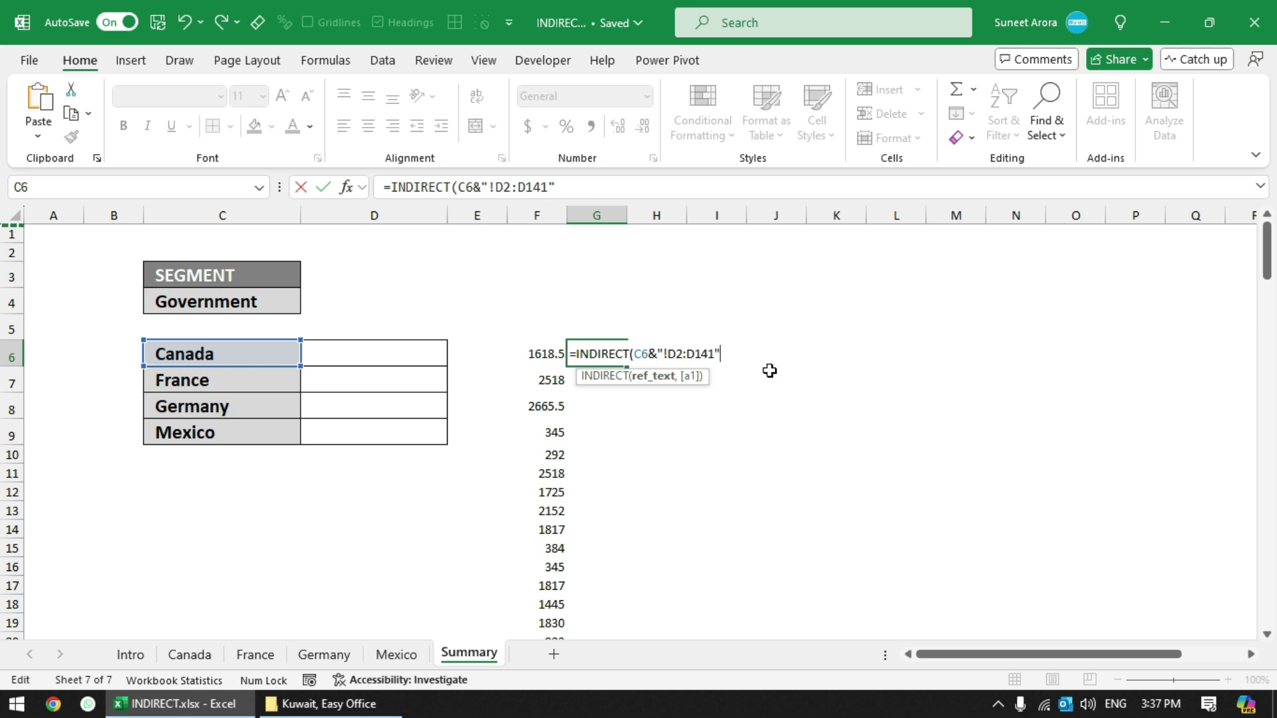
{"action": "key", "text": "Return"}
{"action": "key", "text": "F2"}
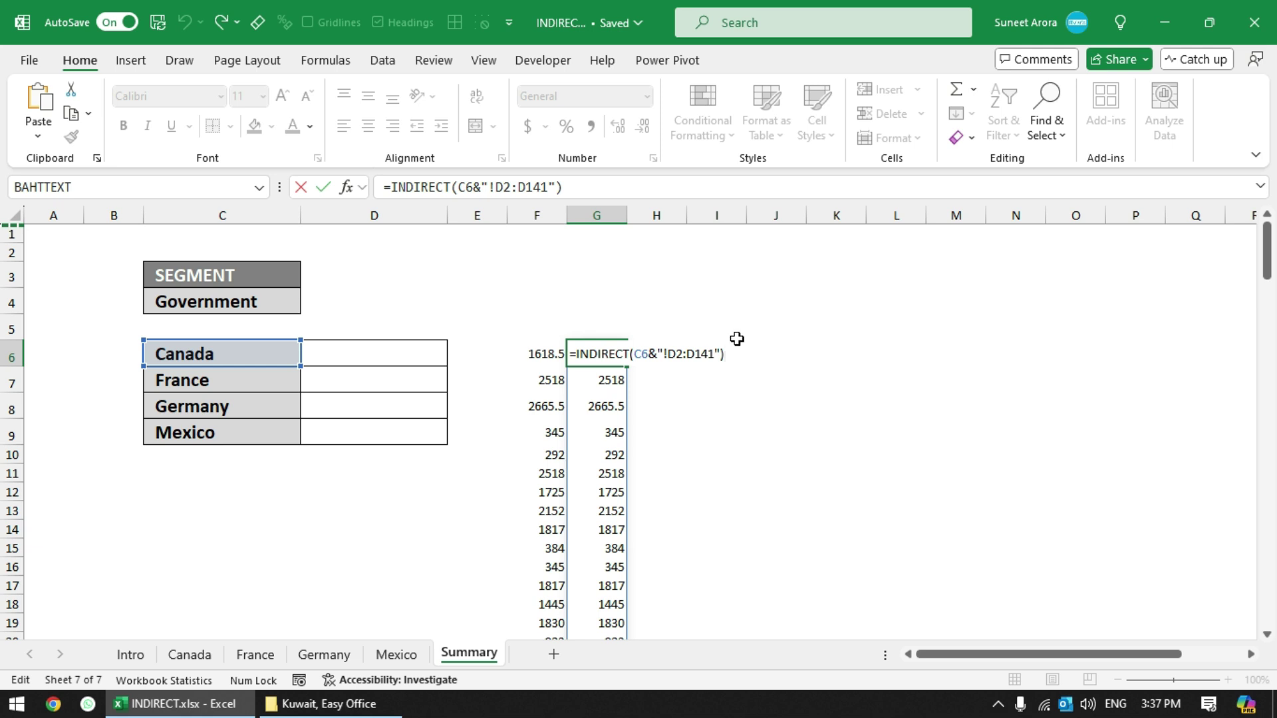
{"action": "key", "text": "Escape"}
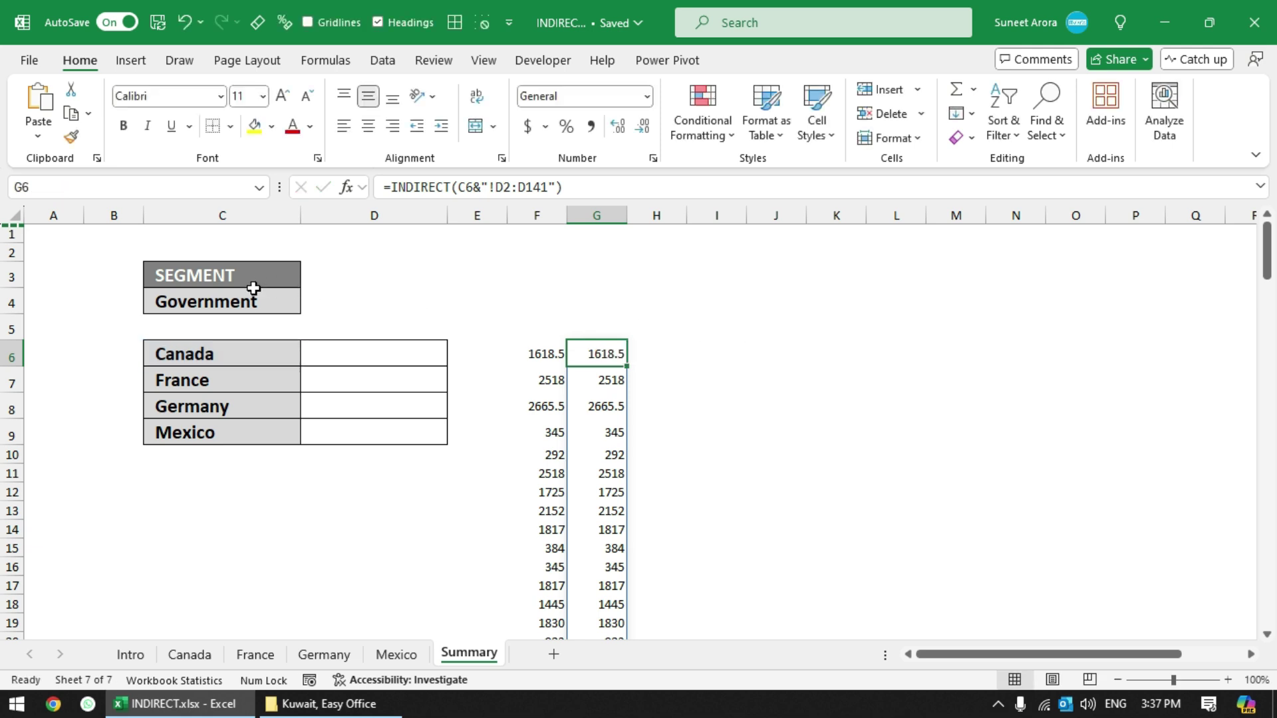
{"action": "left_click", "coordinate": [341, 359]}
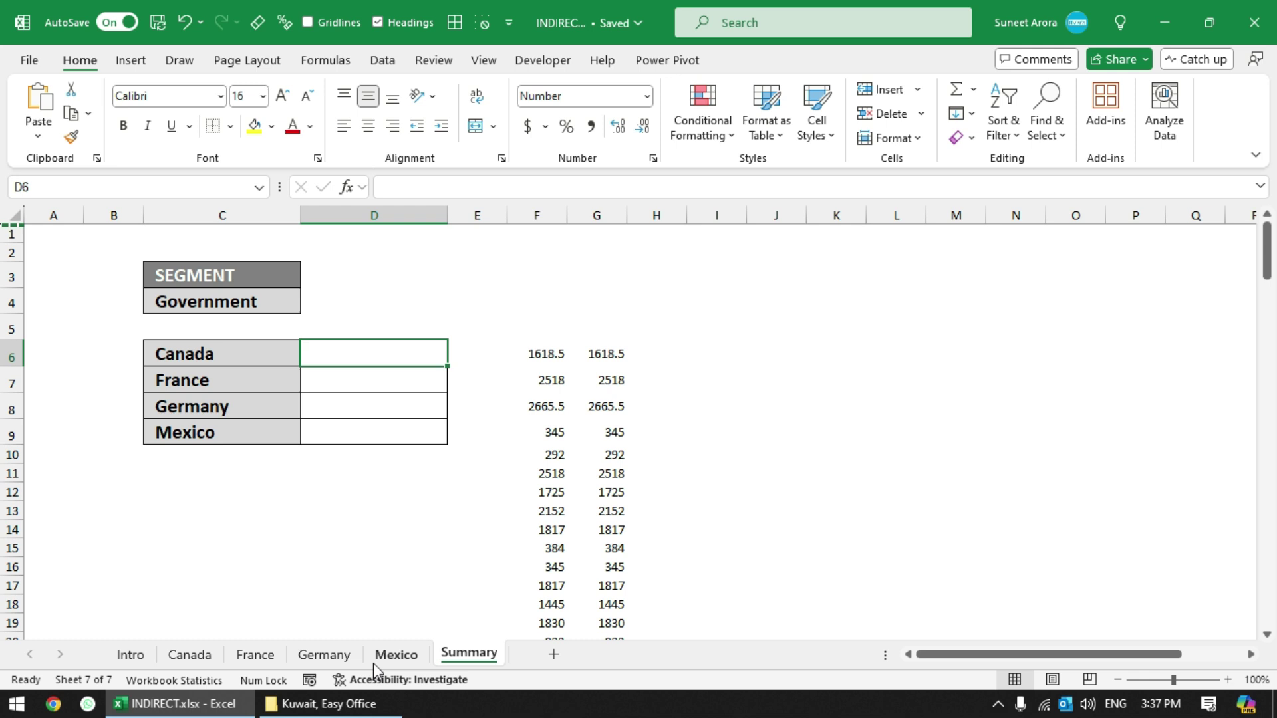
Step: Check the Mexico sheet's columns and copy G6's INDIRECT formula into H6
{"action": "left_click", "coordinate": [393, 654]}
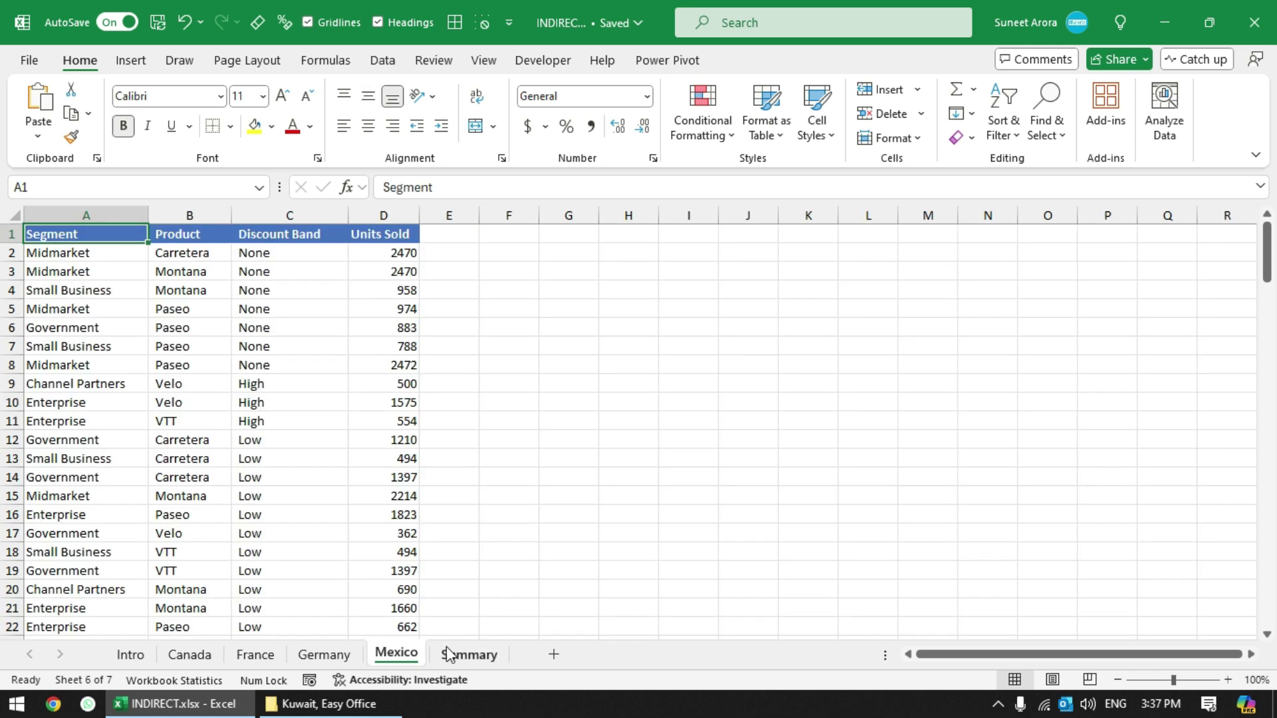
{"action": "left_click", "coordinate": [469, 655]}
{"action": "left_click", "coordinate": [648, 368]}
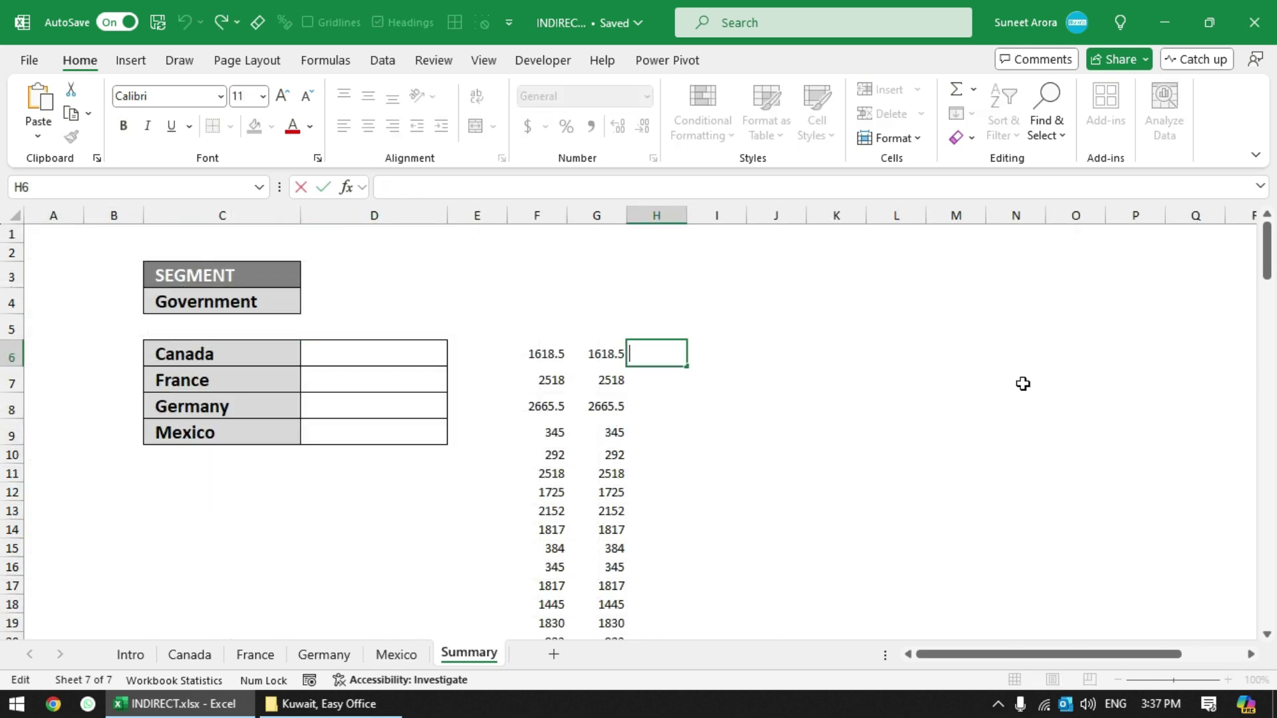
{"action": "key", "text": "Left"}
{"action": "key", "text": "F2"}
{"action": "key", "text": "ctrl+Return"}
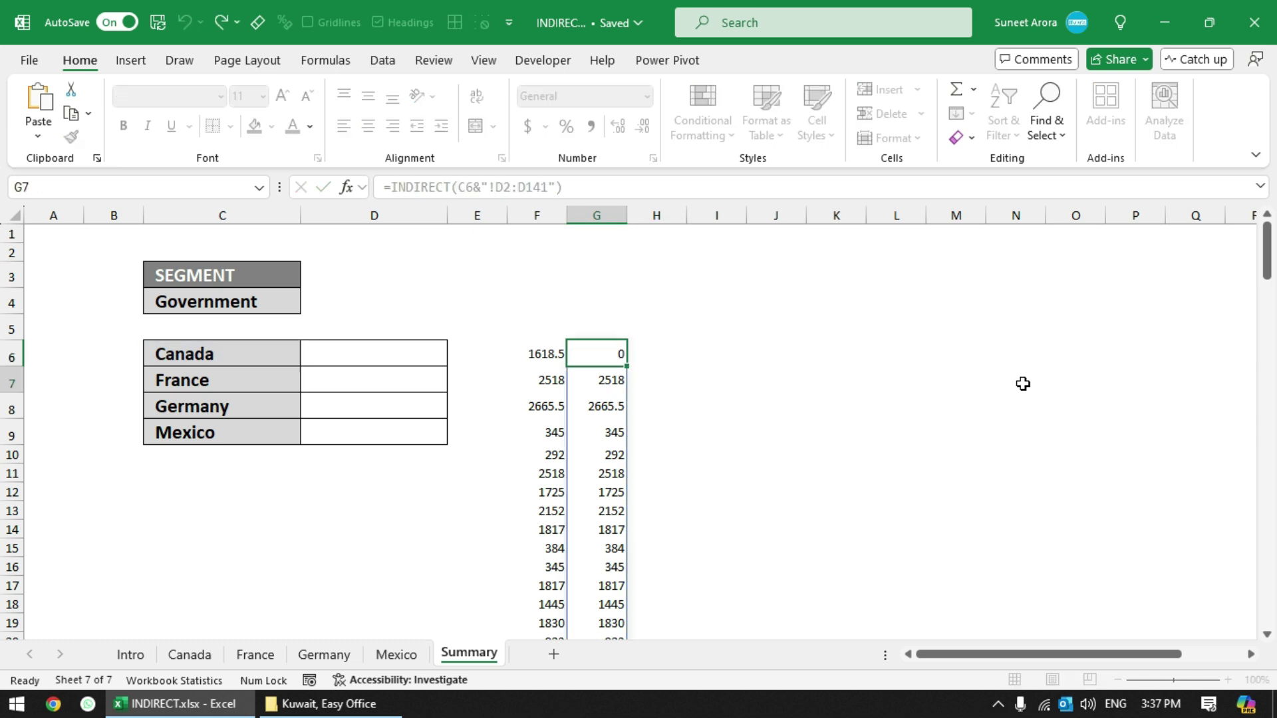
{"action": "key", "text": "Right"}
{"action": "type", "text": "=INDIRECT(C6&\"!D2:D141\")"}
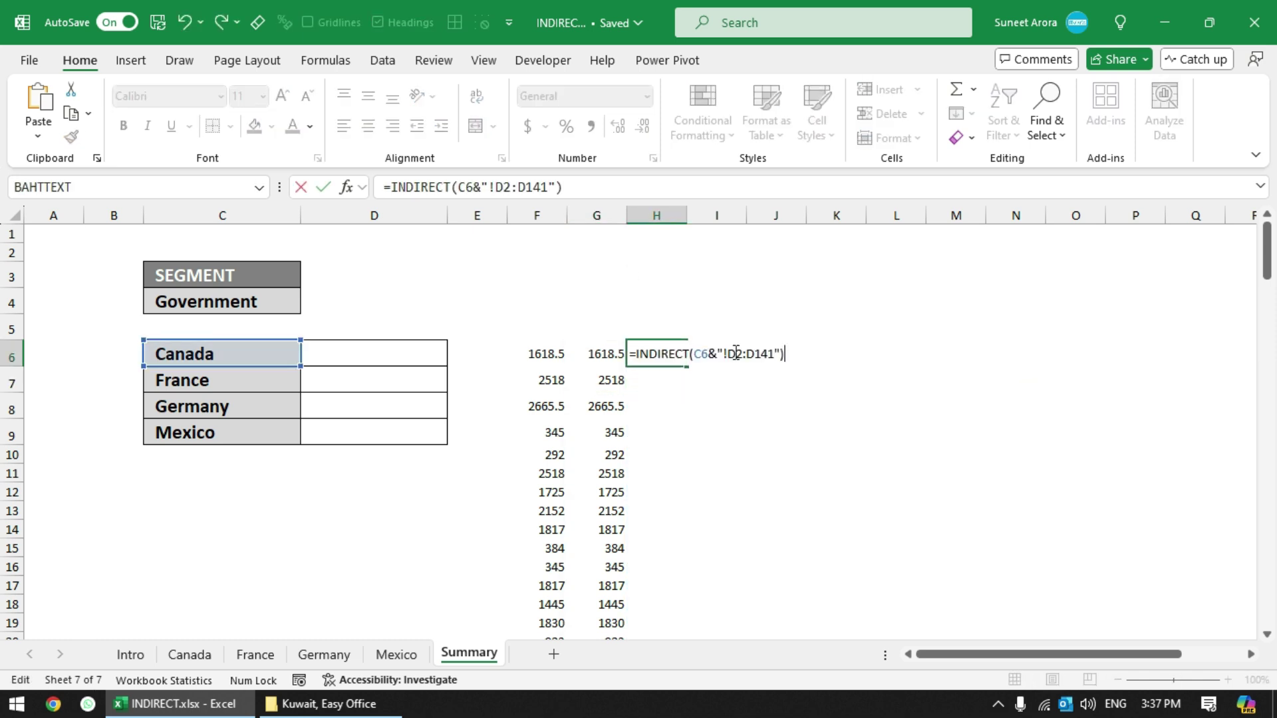
Step: Point H6's INDIRECT at the segment column a2:a141 instead of D2:D141
{"action": "left_click", "coordinate": [737, 353]}
{"action": "key", "text": "BackSpace"}
{"action": "type", "text": "a"}
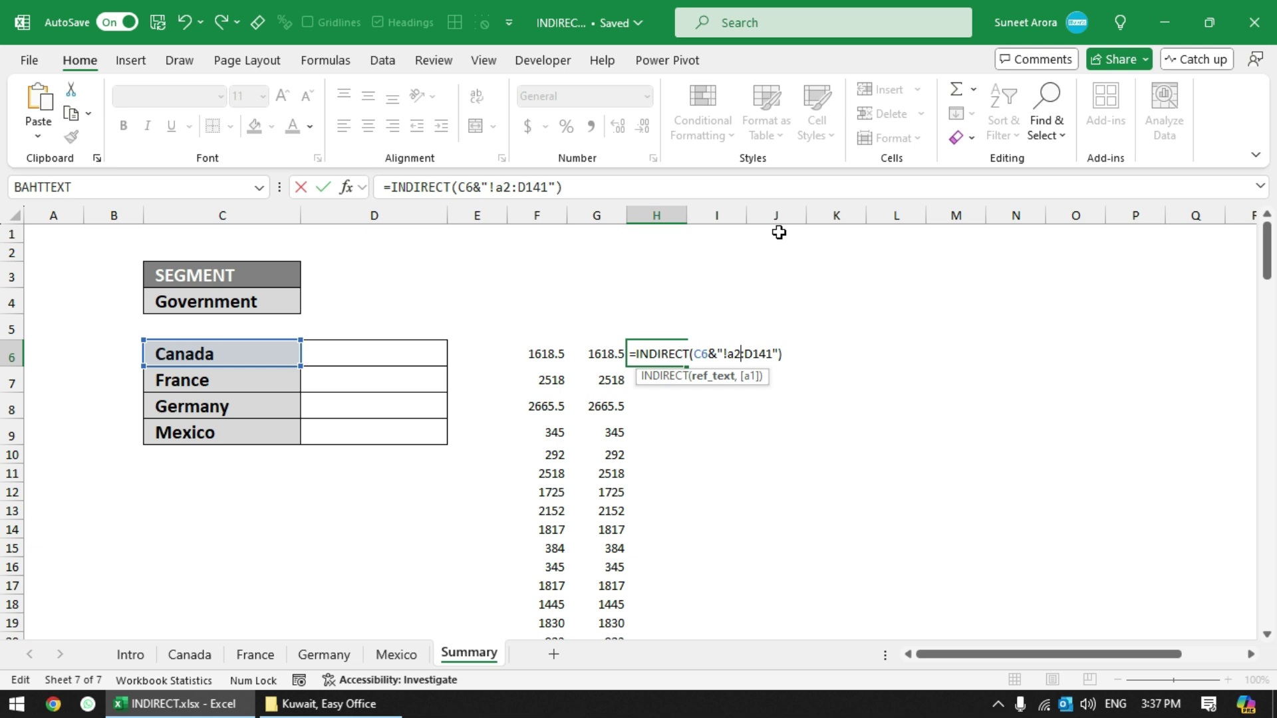
{"action": "key", "text": "Right"}
{"action": "key", "text": "Right"}
{"action": "key", "text": "Right"}
{"action": "key", "text": "BackSpace"}
{"action": "type", "text": "a"}
{"action": "key", "text": "ctrl+Return"}
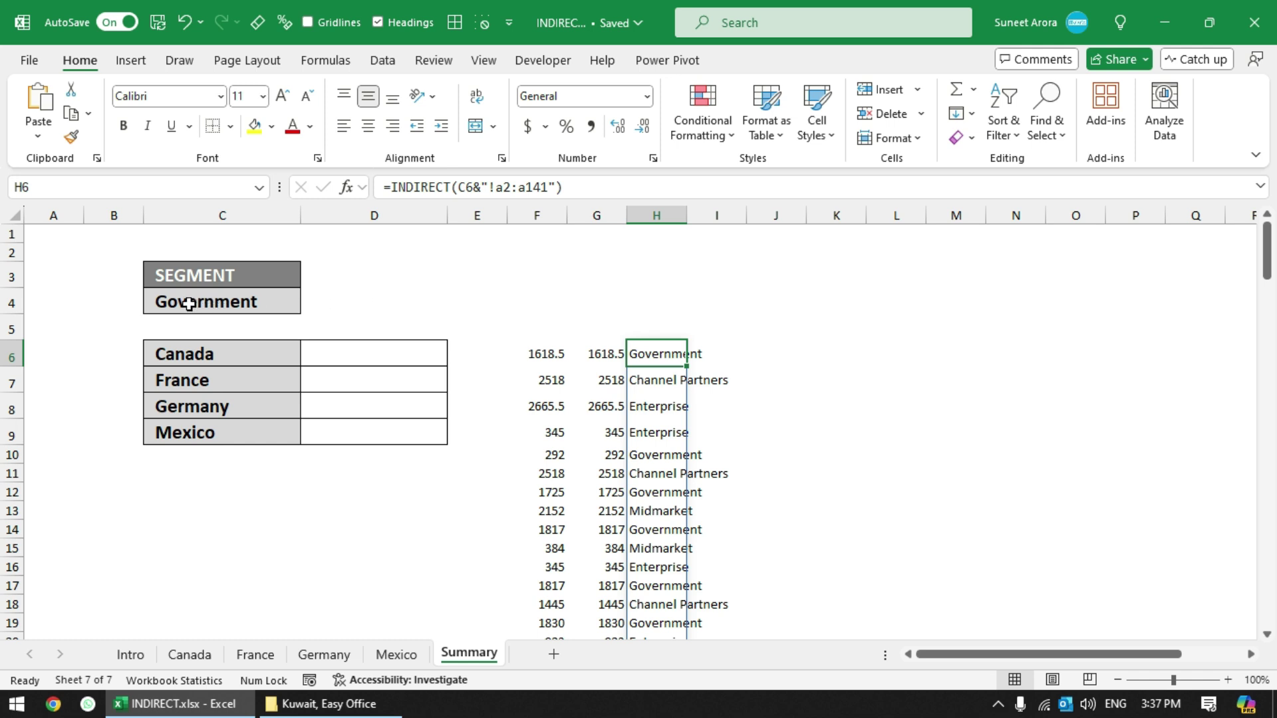
Step: Append =C4 to H6 so it spills TRUE/FALSE matches for Government
{"action": "key", "text": "F2"}
{"action": "type", "text": "="}
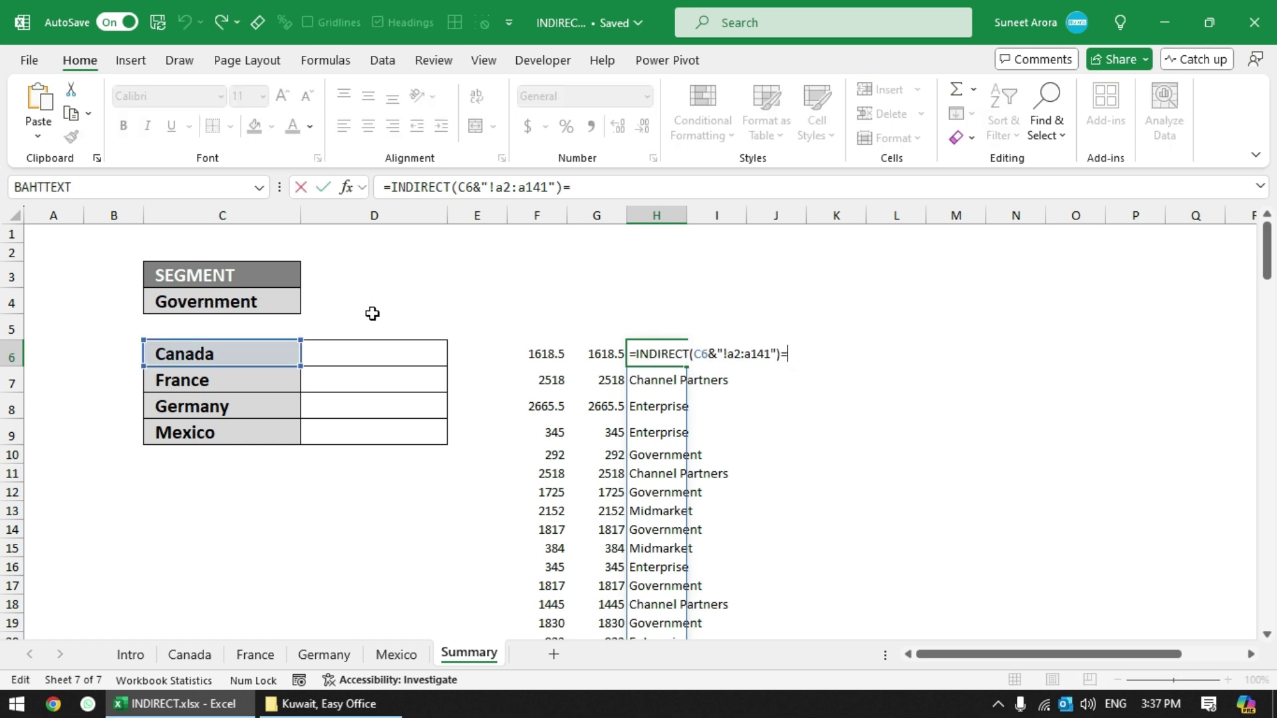
{"action": "left_click", "coordinate": [265, 303]}
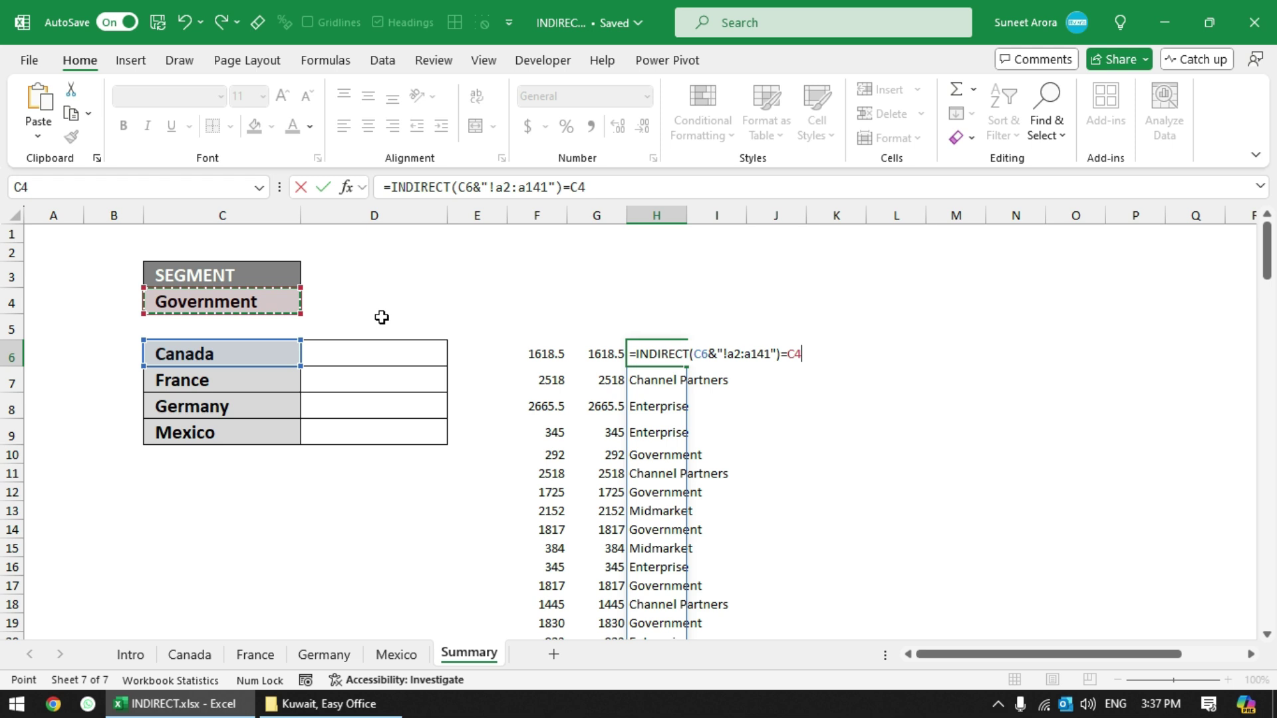
{"action": "key", "text": "Return"}
{"action": "left_click", "coordinate": [655, 351]}
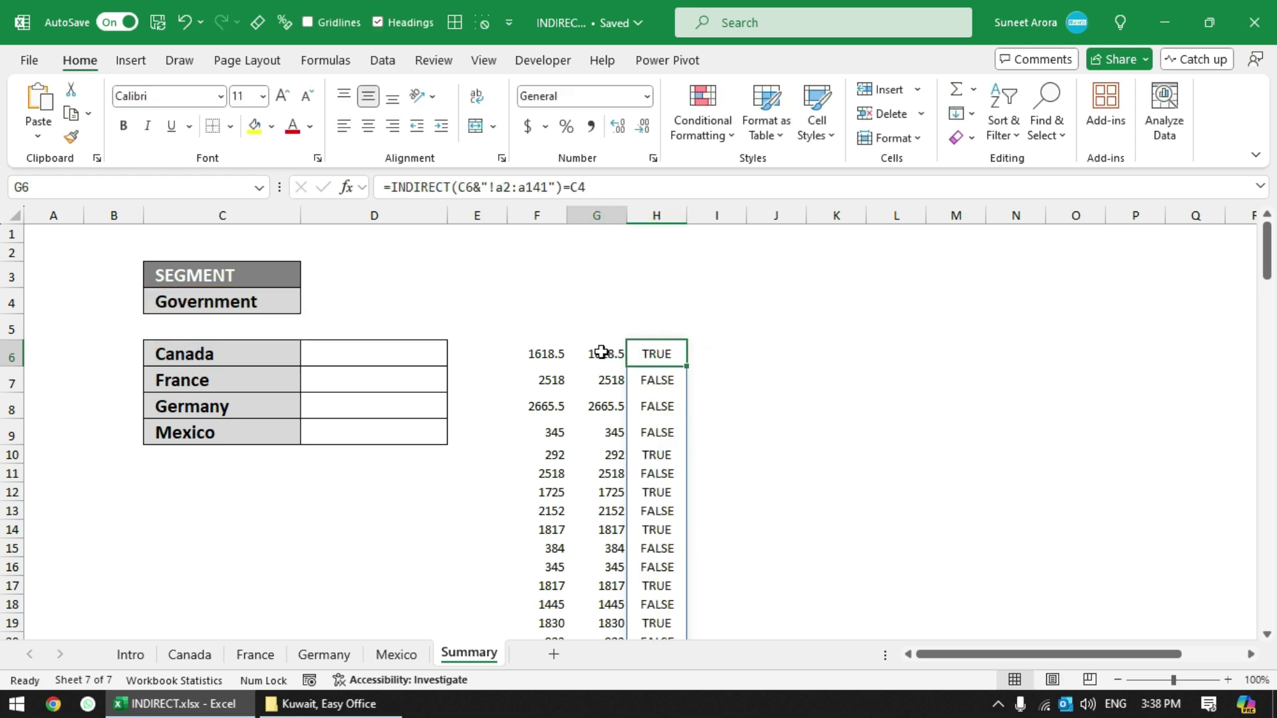
Step: Enter =G6#*H6# in I6 to multiply units by the segment matches
{"action": "mouse_move", "coordinate": [603, 354]}
{"action": "left_mouse_down"}
{"action": "mouse_move", "coordinate": [658, 395]}
{"action": "mouse_move", "coordinate": [655, 516]}
{"action": "left_mouse_up"}
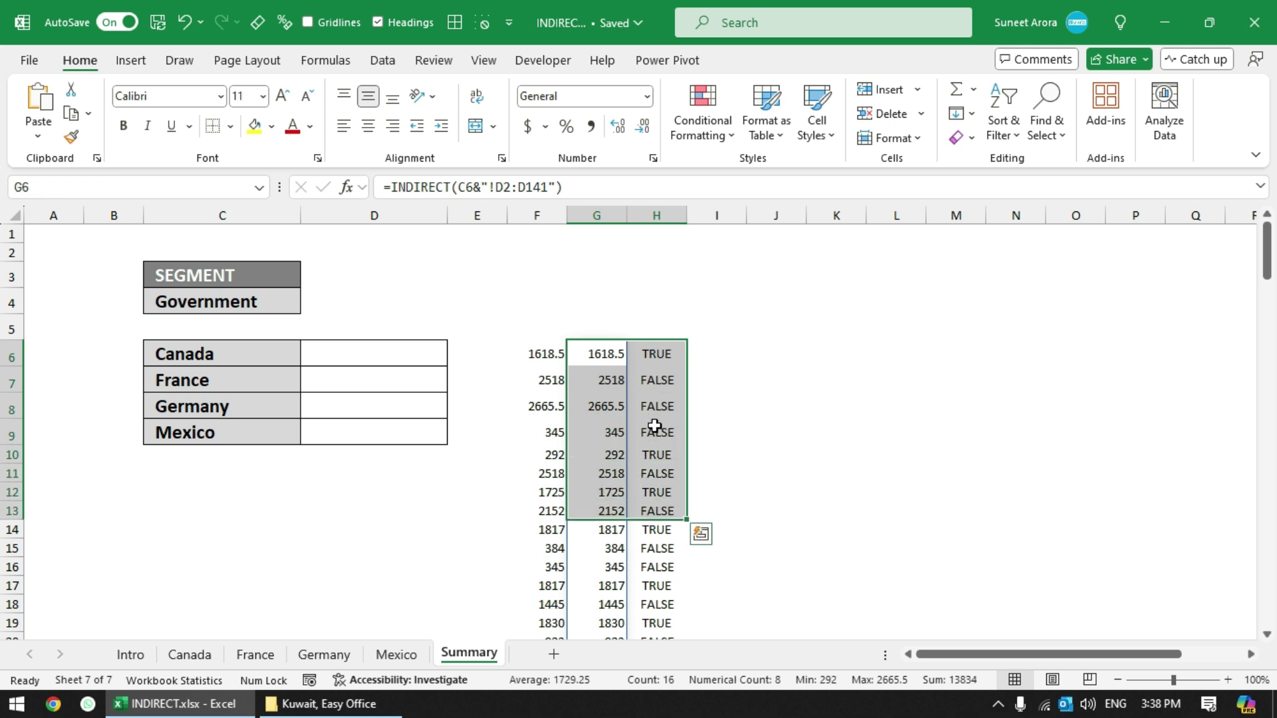
{"action": "left_click", "coordinate": [737, 352]}
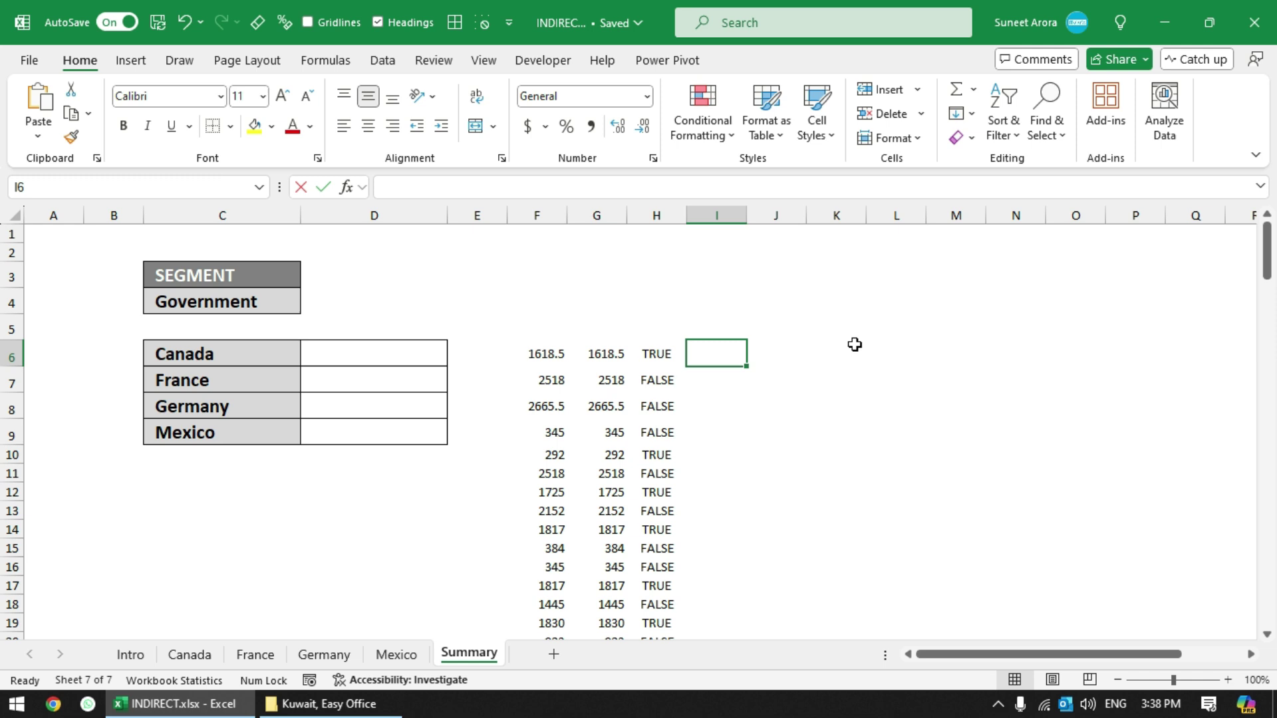
{"action": "type", "text": "="}
{"action": "key", "text": "Left"}
{"action": "key", "text": "Left"}
{"action": "key", "text": "ctrl+shift+Down"}
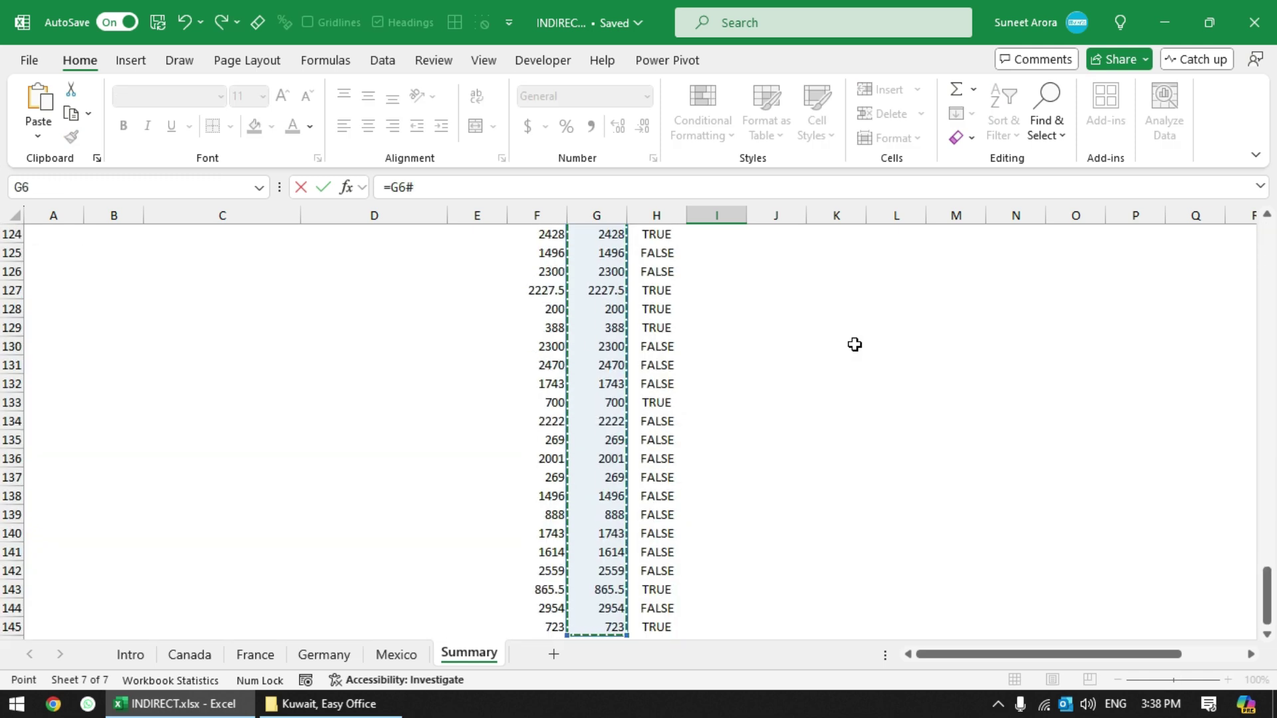
{"action": "type", "text": "*"}
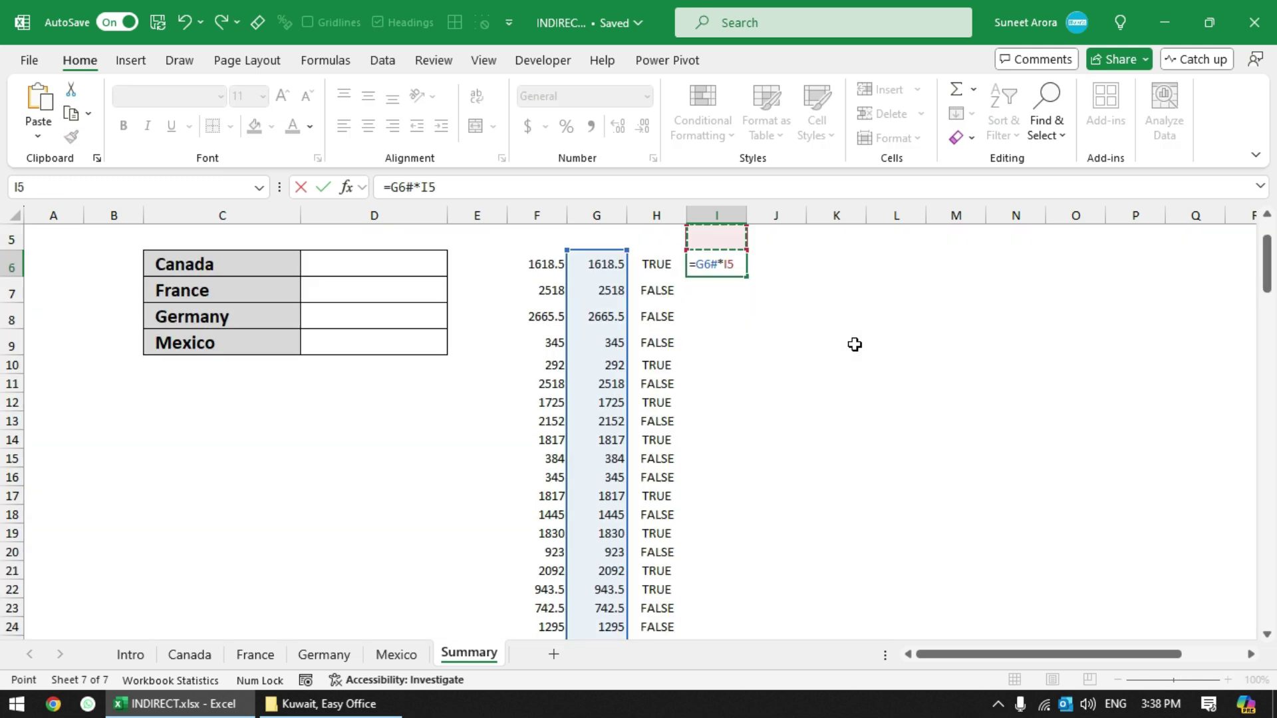
{"action": "key", "text": "Left"}
{"action": "key", "text": "ctrl+shift+Down"}
{"action": "key", "text": "Return"}
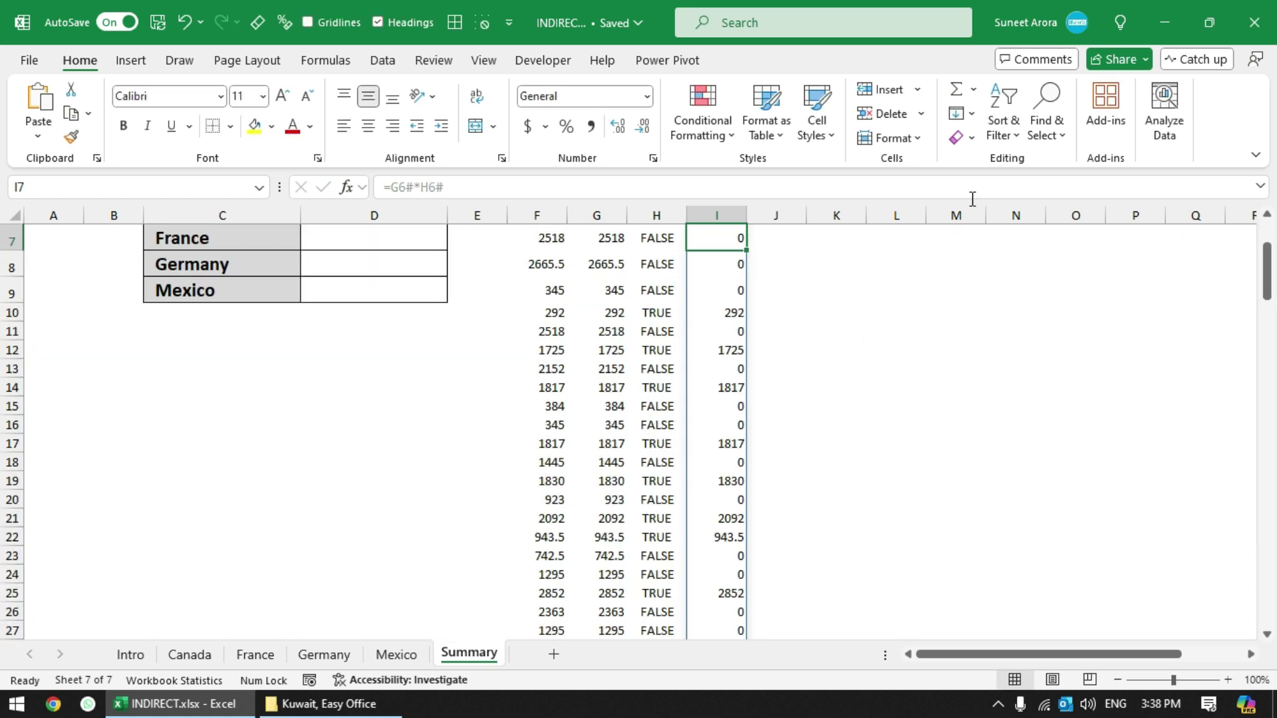
Step: Wrap I6 in SUM to give the Government total 98412
{"action": "left_click", "coordinate": [718, 354]}
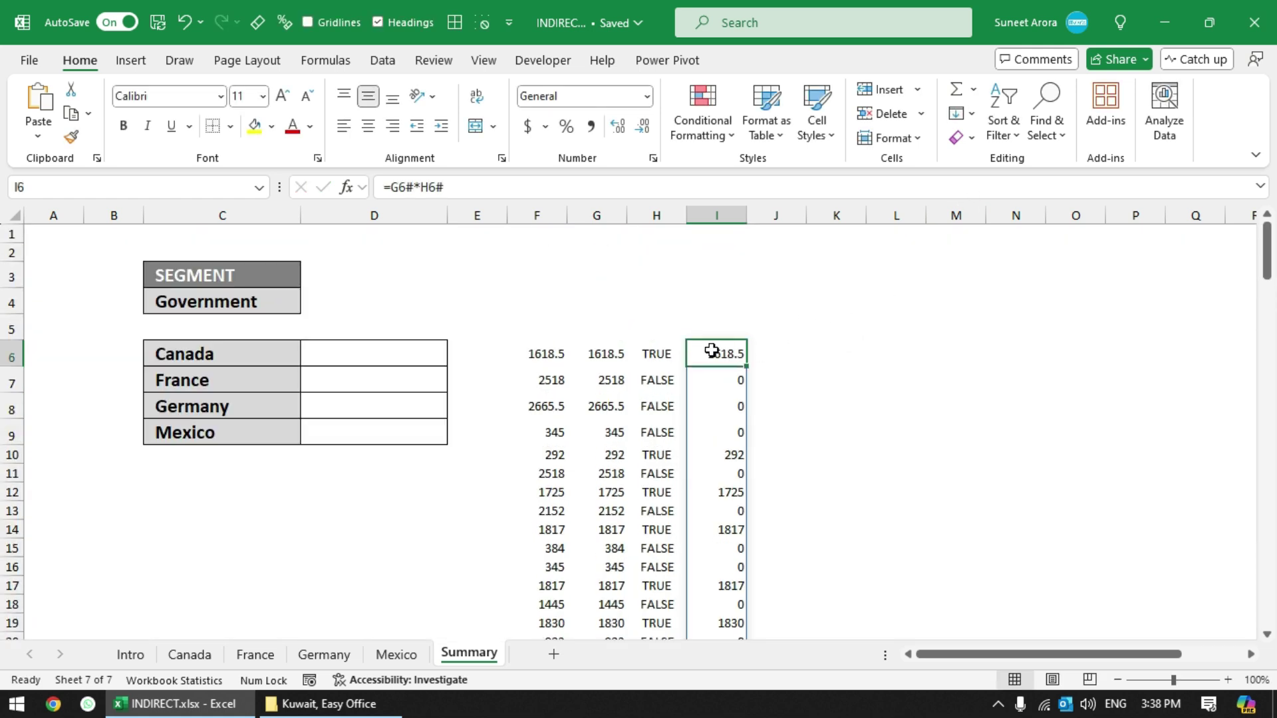
{"action": "key", "text": "F2"}
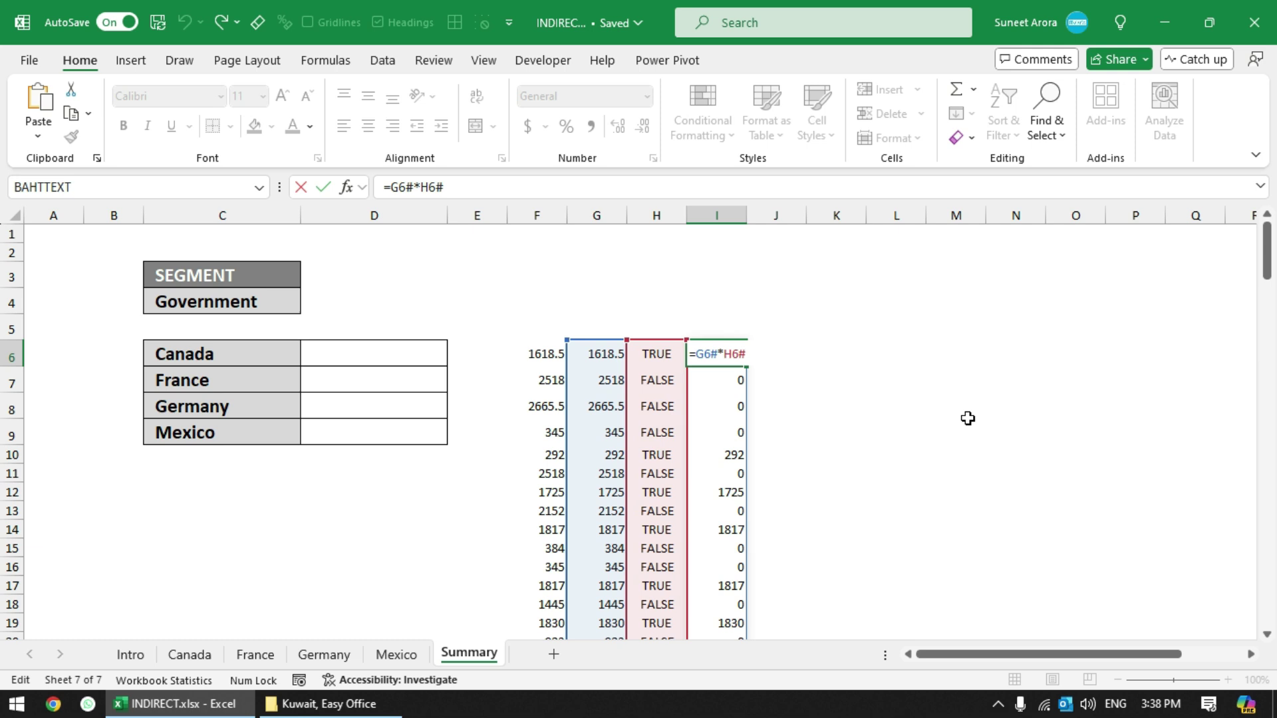
{"action": "type", "text": "sum"}
{"action": "key", "text": "Tab"}
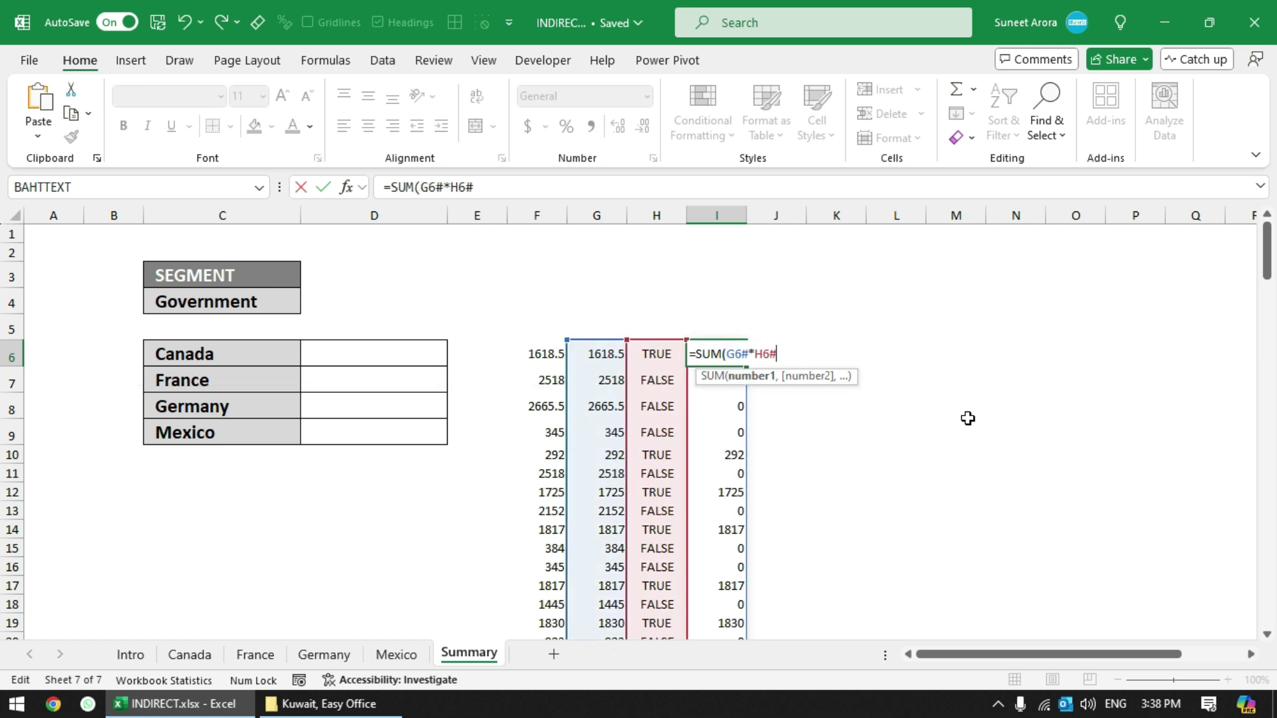
{"action": "type", "text": ")"}
{"action": "key", "text": "Return"}
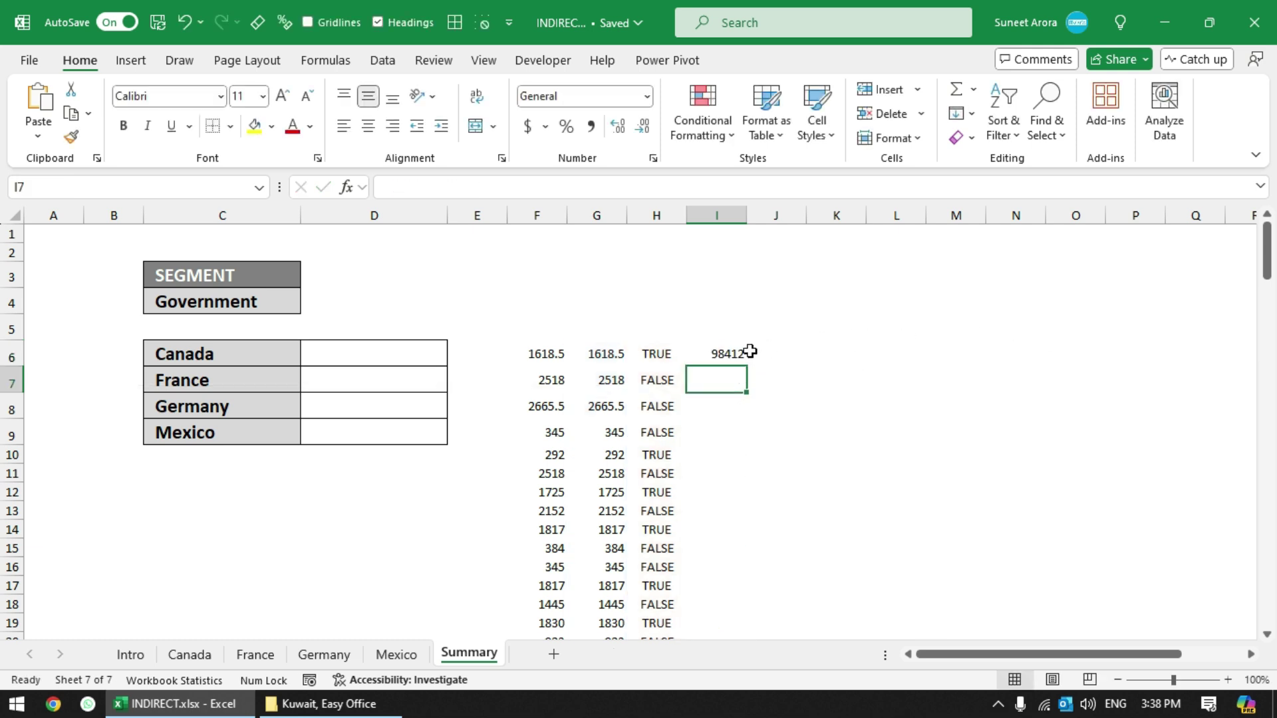
{"action": "left_click", "coordinate": [744, 352]}
{"action": "double_click", "coordinate": [742, 351]}
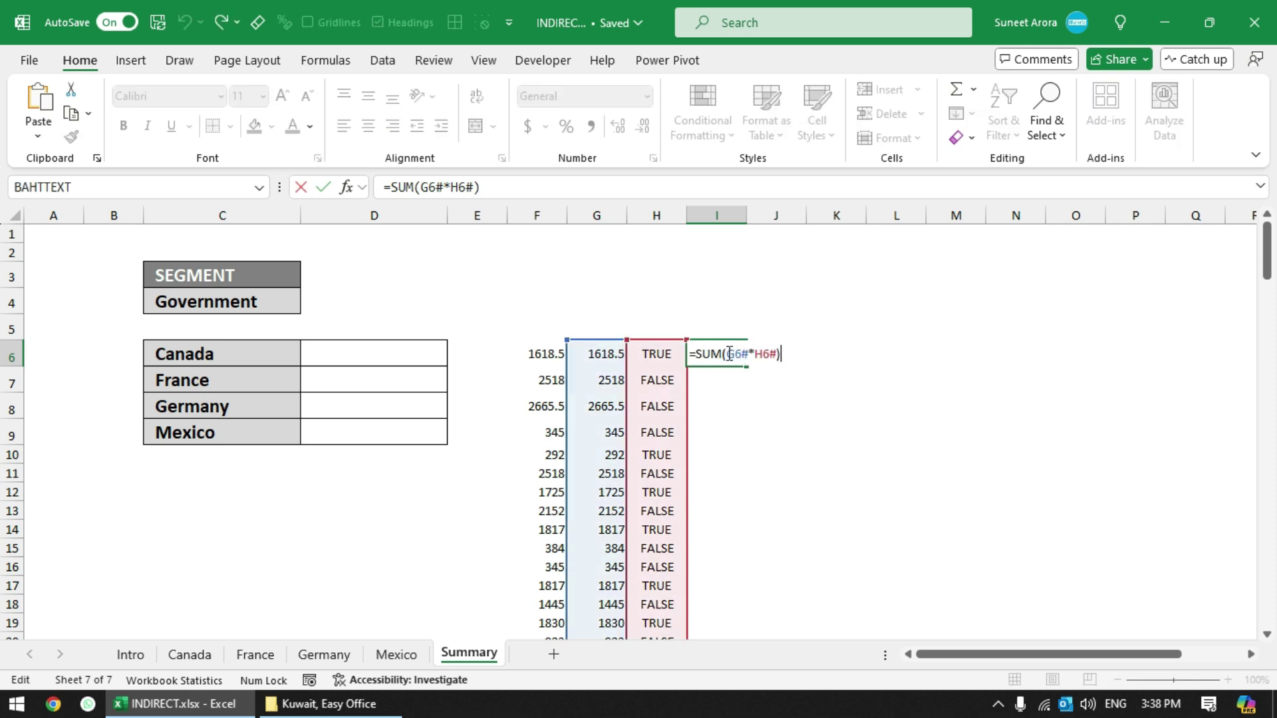
{"action": "key", "text": "Escape"}
Step: Build D6 as INDIRECT(C6&"!D2:D141") times INDIRECT(C6&"!a2:a141")=C4
{"action": "left_click", "coordinate": [597, 354]}
{"action": "left_click", "coordinate": [320, 357]}
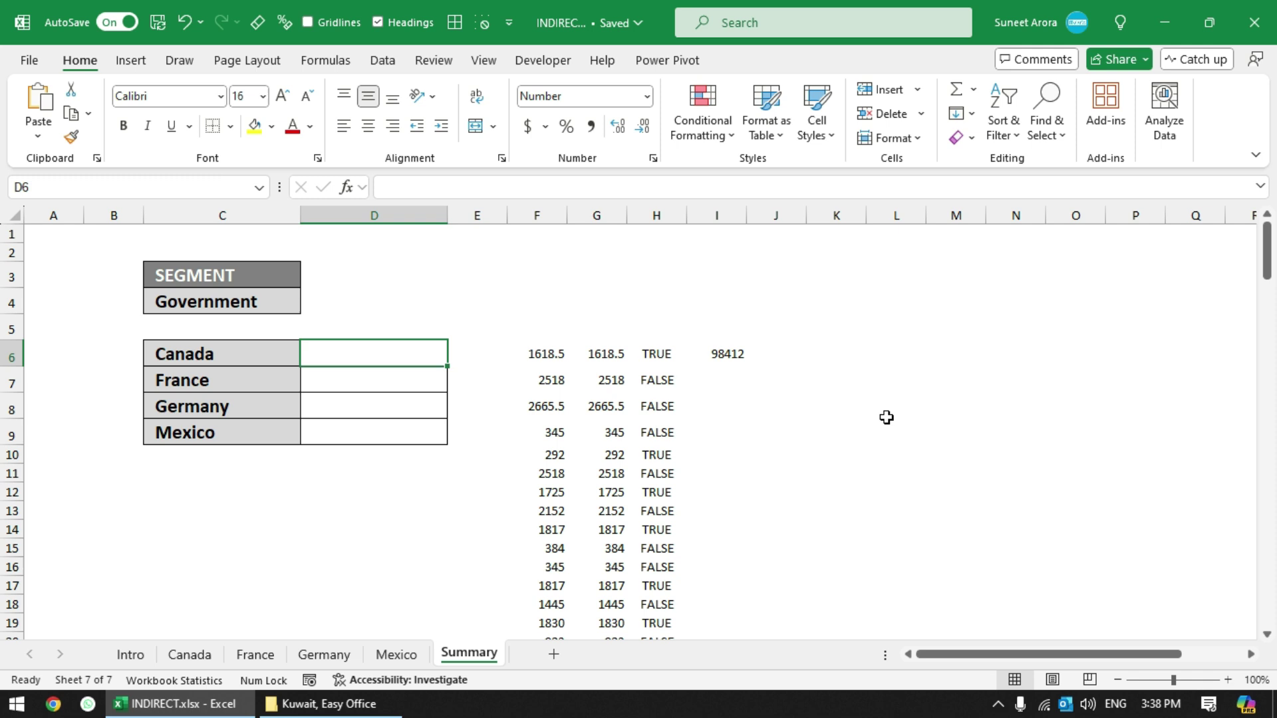
{"action": "type", "text": "=INDIRECT(C6&\"!D2:D141\")"}
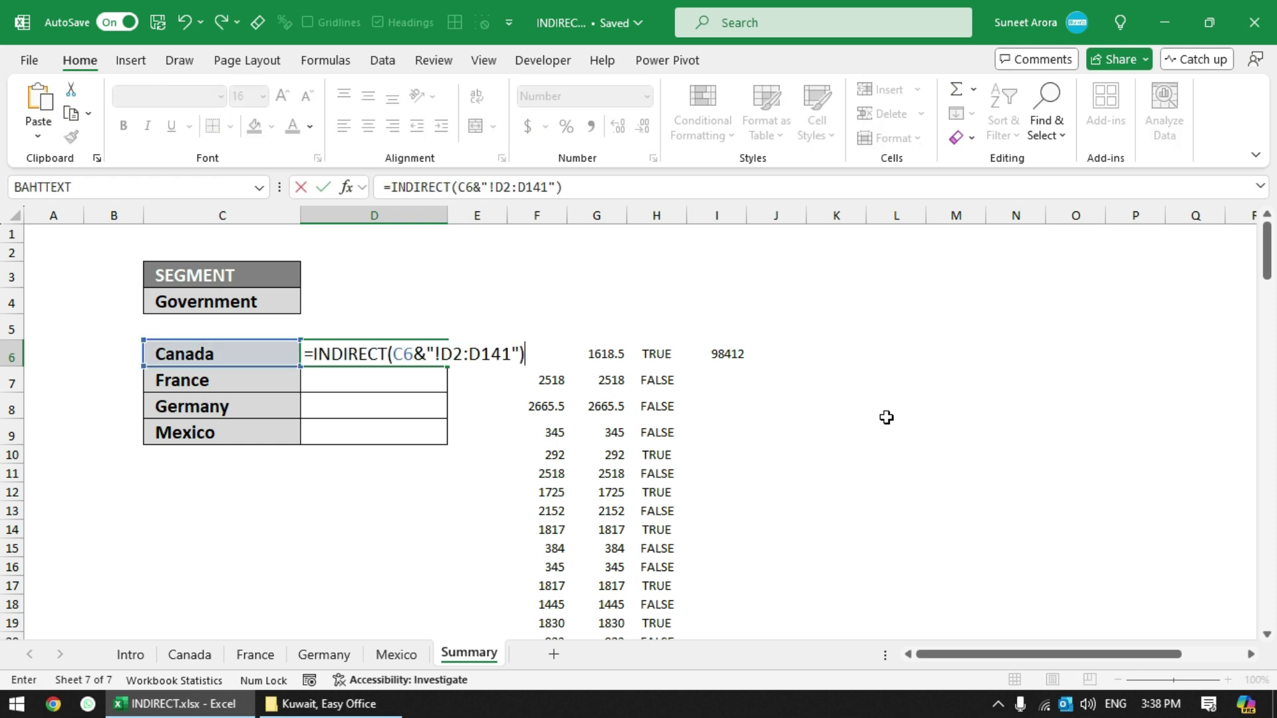
{"action": "key", "text": "ctrl+Return"}
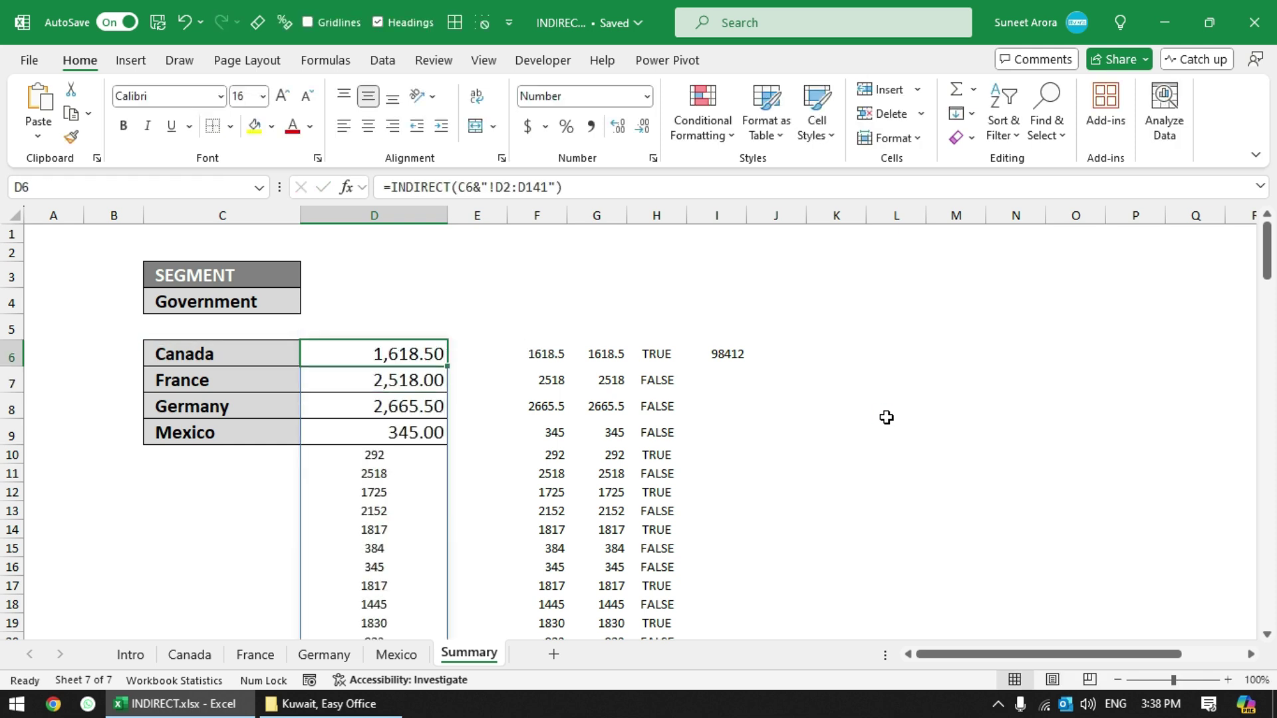
{"action": "left_click", "coordinate": [655, 354]}
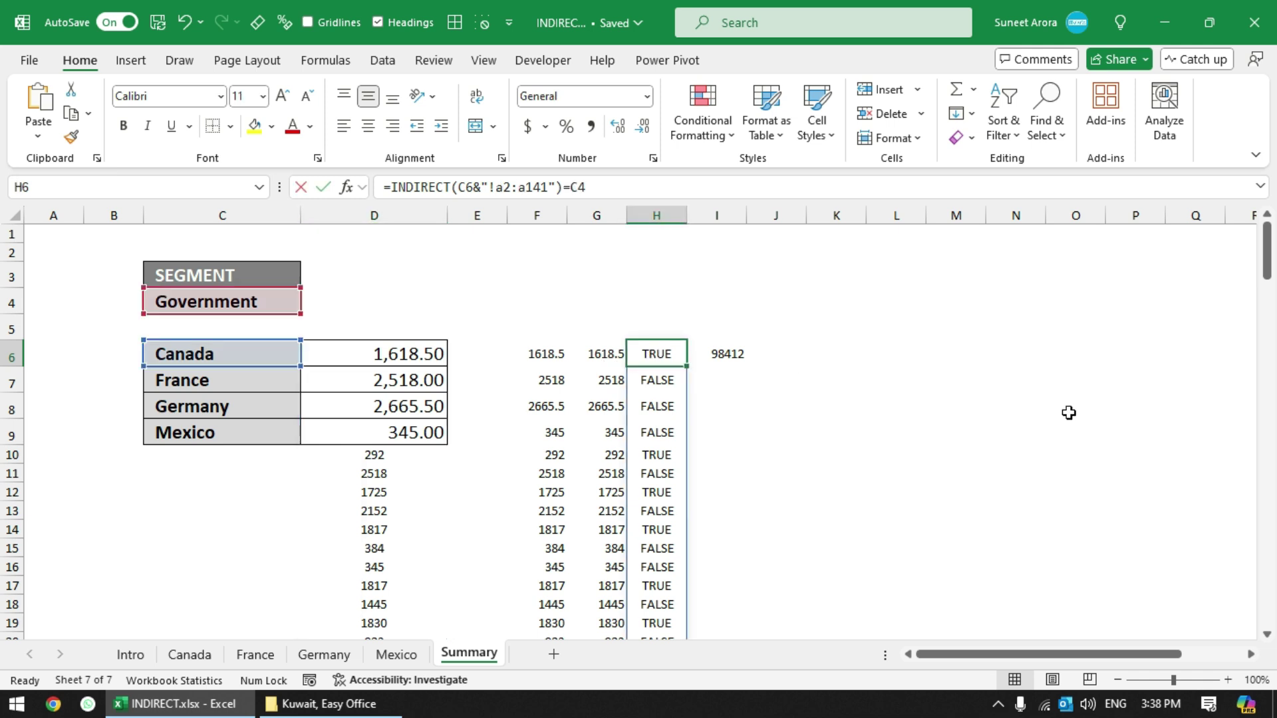
{"action": "key", "text": "F2"}
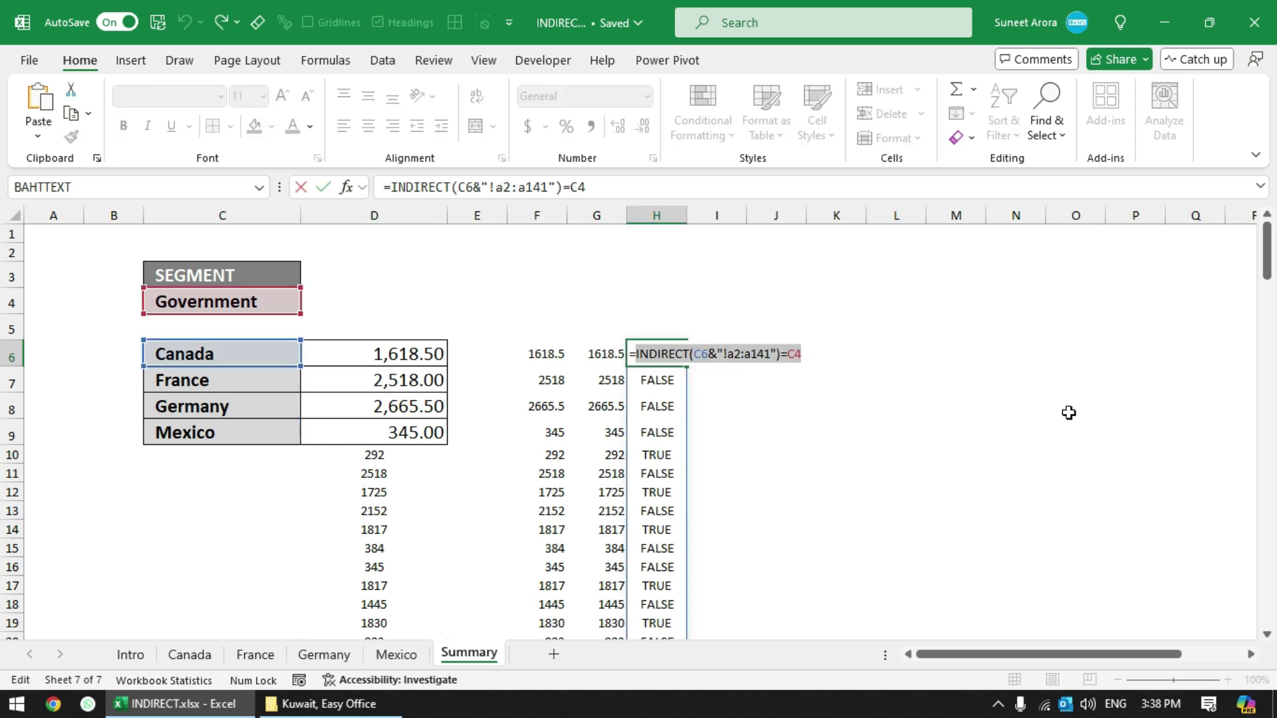
{"action": "left_click", "coordinate": [339, 360]}
{"action": "key", "text": "F2"}
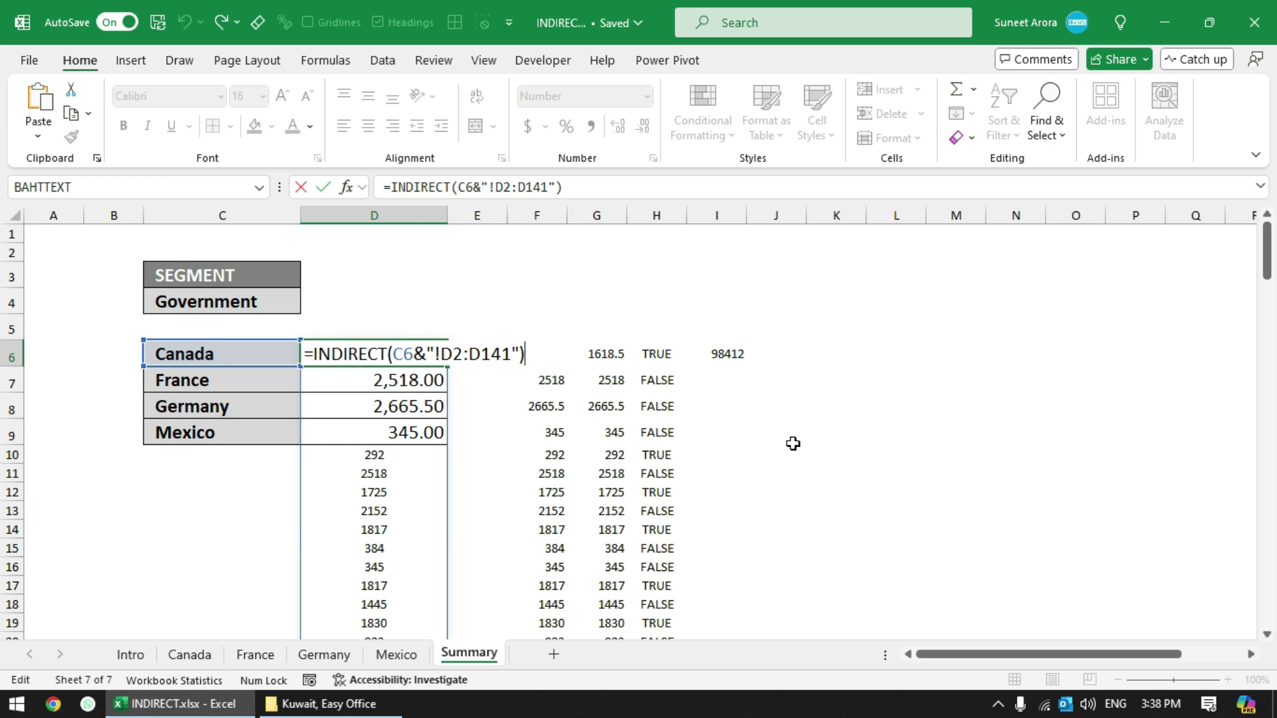
{"action": "type", "text": "*("}
{"action": "type", "text": "INDIRECT(C6&\"!a2:a141\")=C4"}
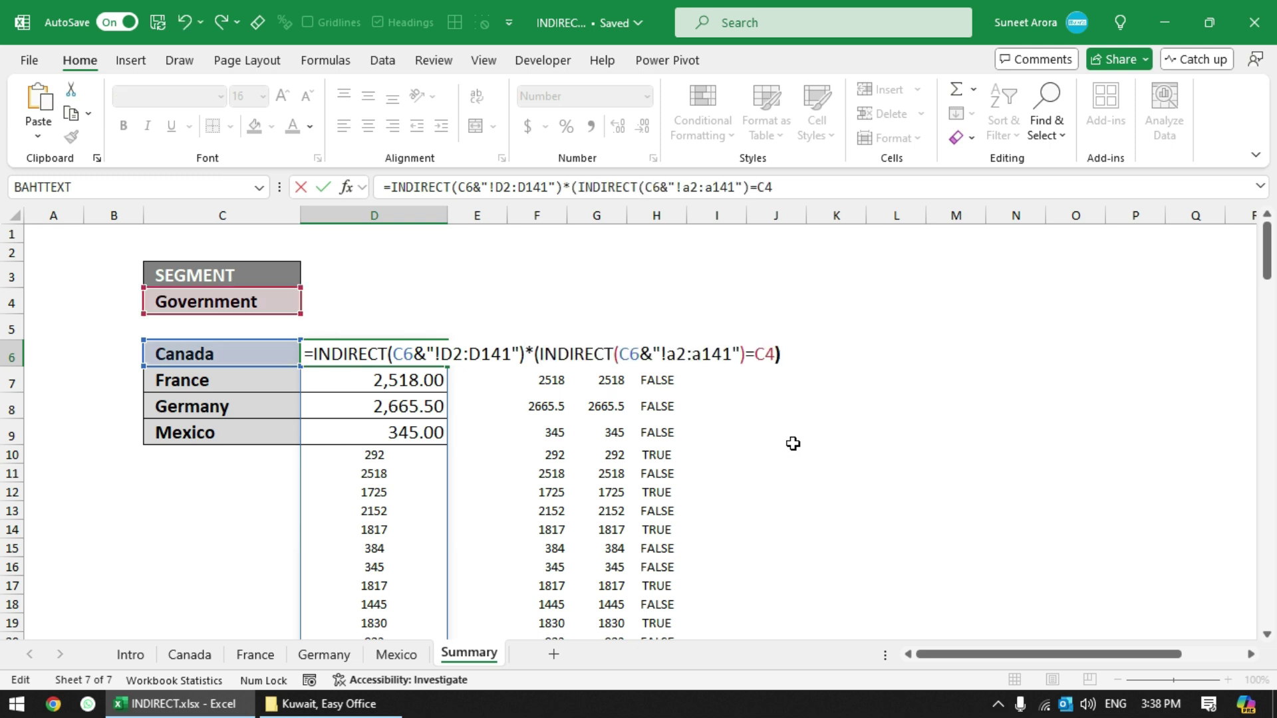
{"action": "key", "text": "ctrl+Return"}
Step: Wrap D6 in SUM and lock C4 as $C$4, giving 98,412.00
{"action": "key", "text": "F2"}
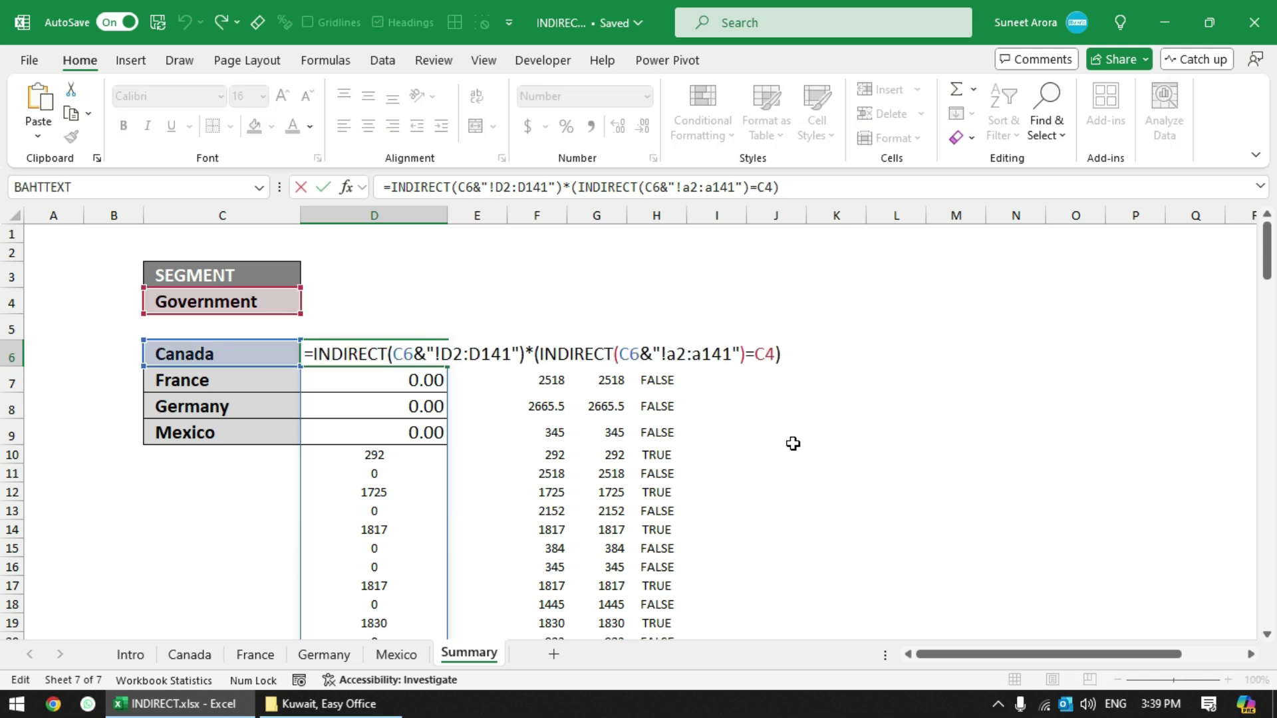
{"action": "type", "text": "sum"}
{"action": "key", "text": "Tab"}
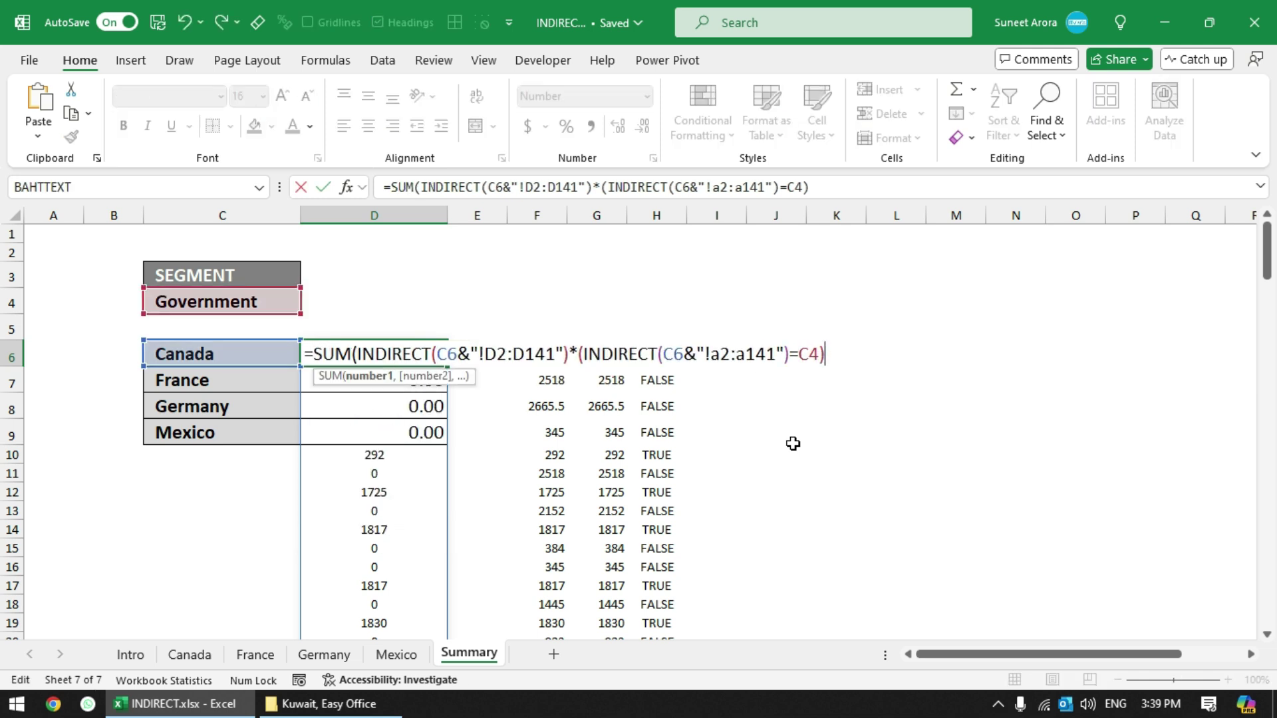
{"action": "type", "text": ")"}
{"action": "key", "text": "ctrl+Return"}
{"action": "key", "text": "F2"}
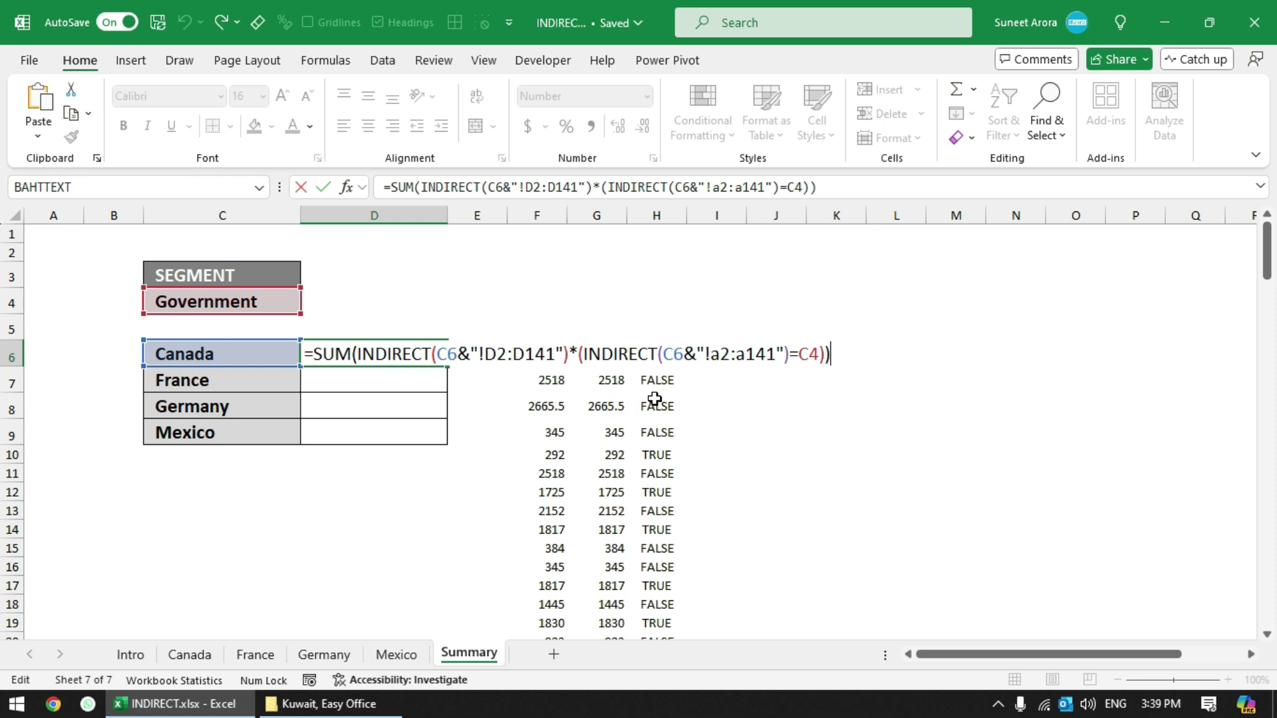
{"action": "key", "text": "Left"}
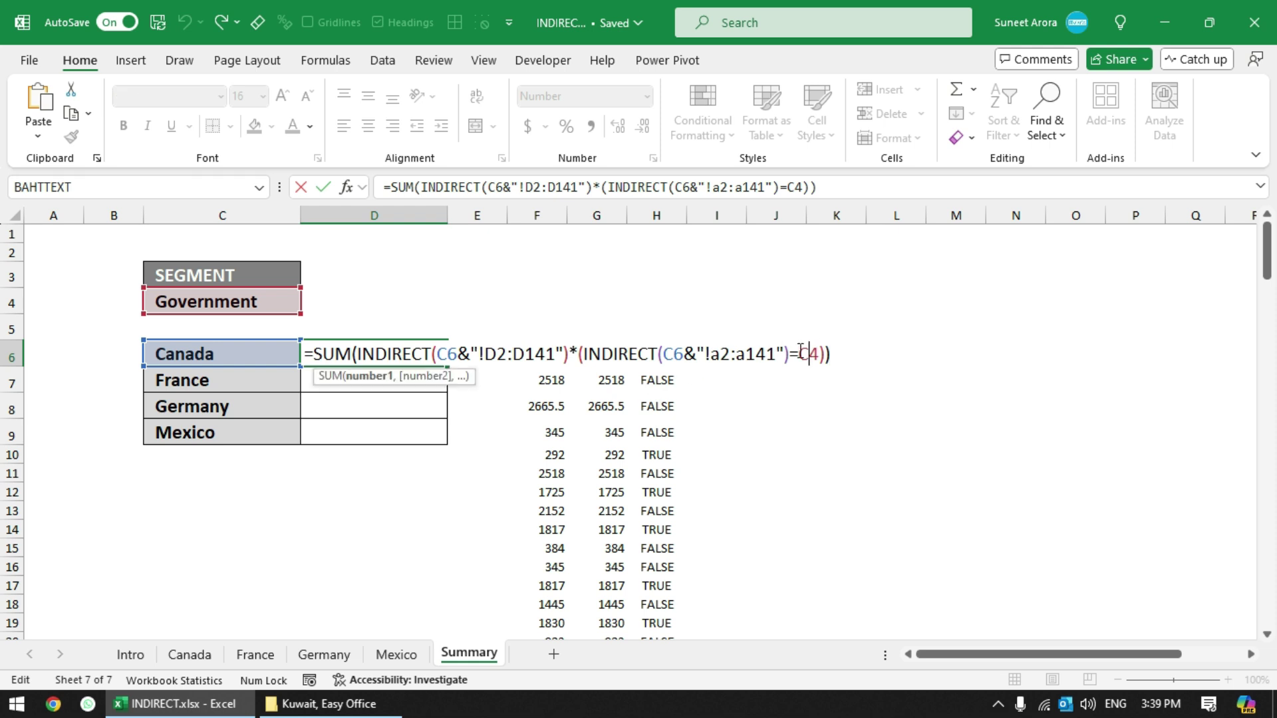
{"action": "key", "text": "F4"}
{"action": "key", "text": "Return"}
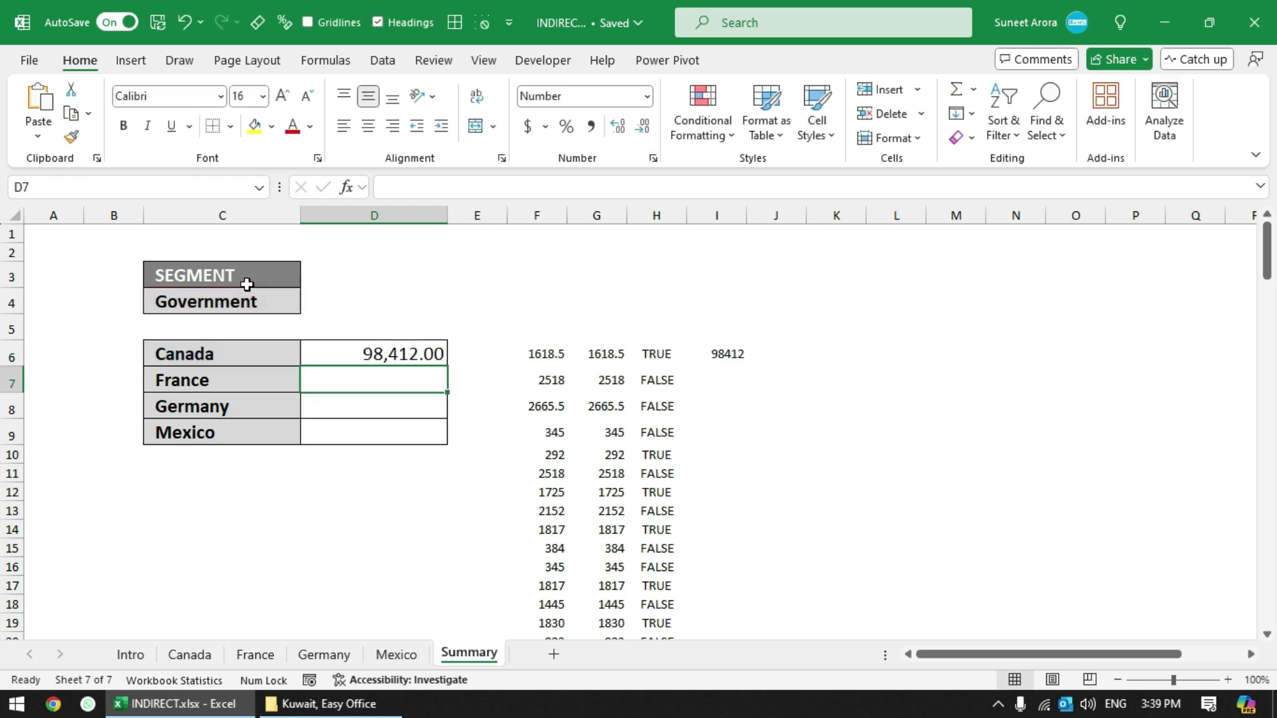
Step: Fill D6's formula down to D9 and switch the segment to Channel Partners
{"action": "left_click", "coordinate": [319, 349]}
{"action": "left_click_drag", "start_coordinate": [446, 366], "coordinate": [446, 445]}
{"action": "left_click", "coordinate": [413, 419]}
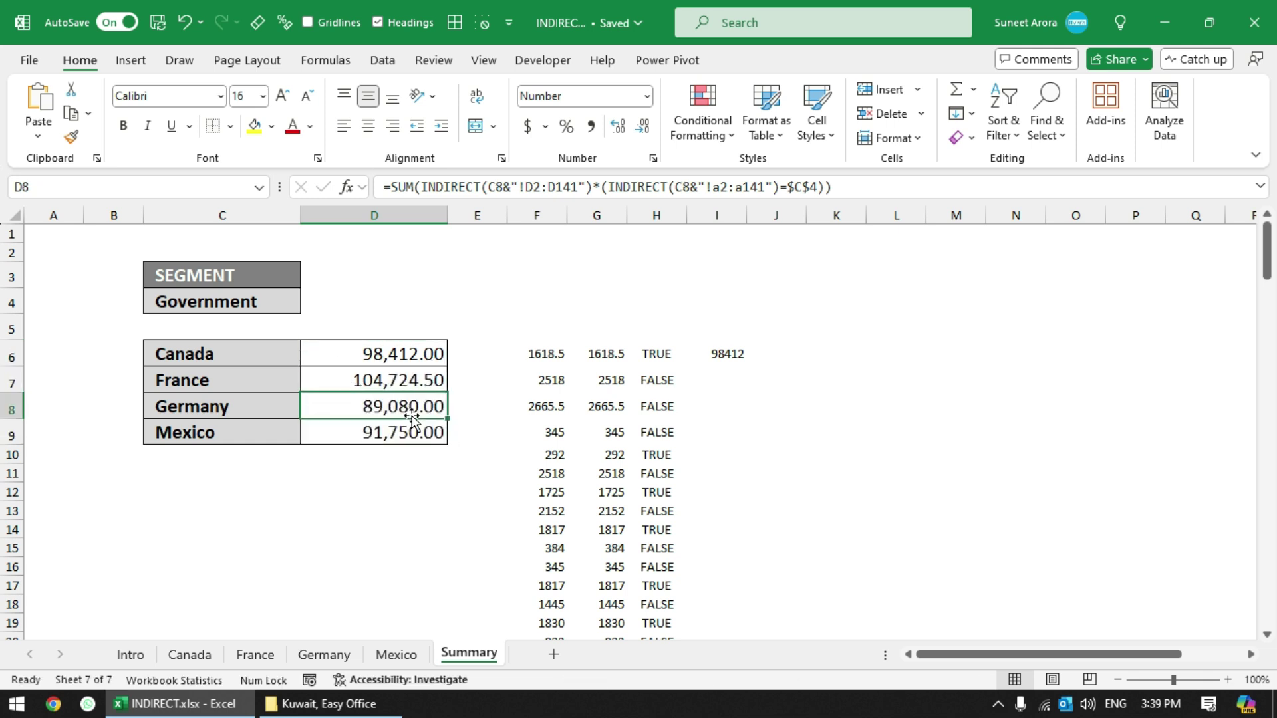
{"action": "left_click", "coordinate": [332, 356]}
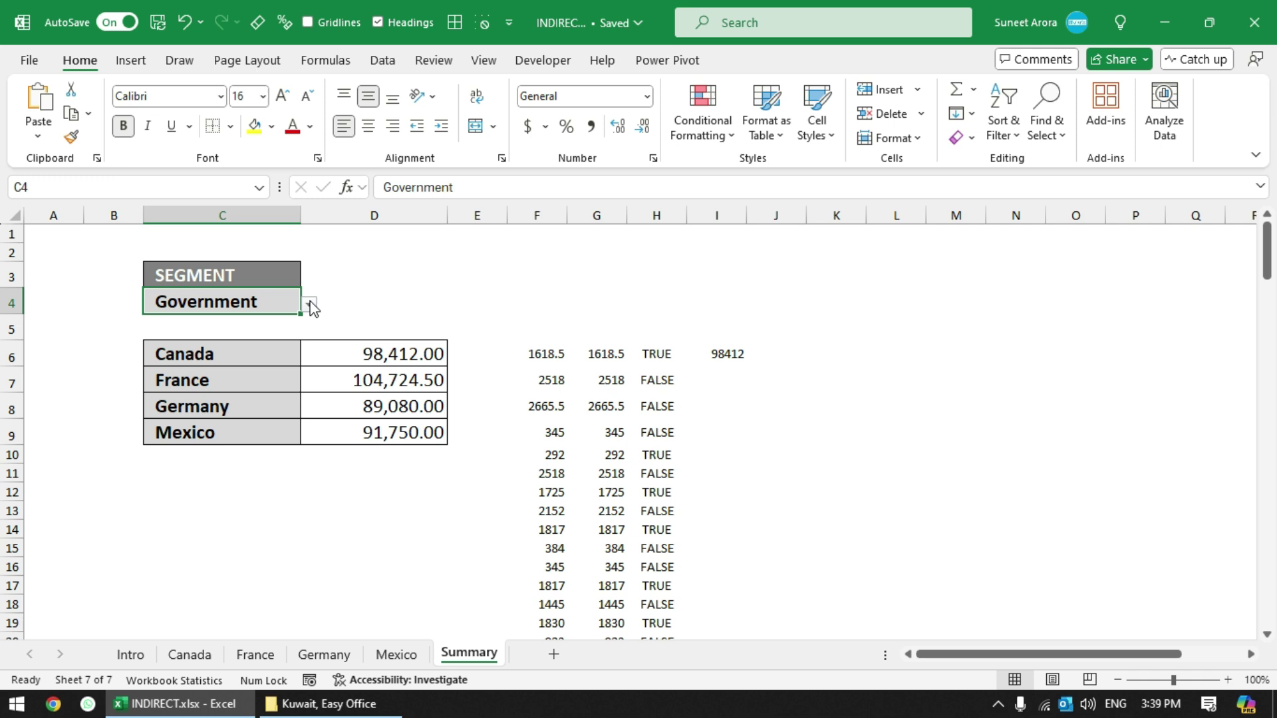
{"action": "left_click", "coordinate": [311, 308]}
{"action": "left_click", "coordinate": [241, 339]}
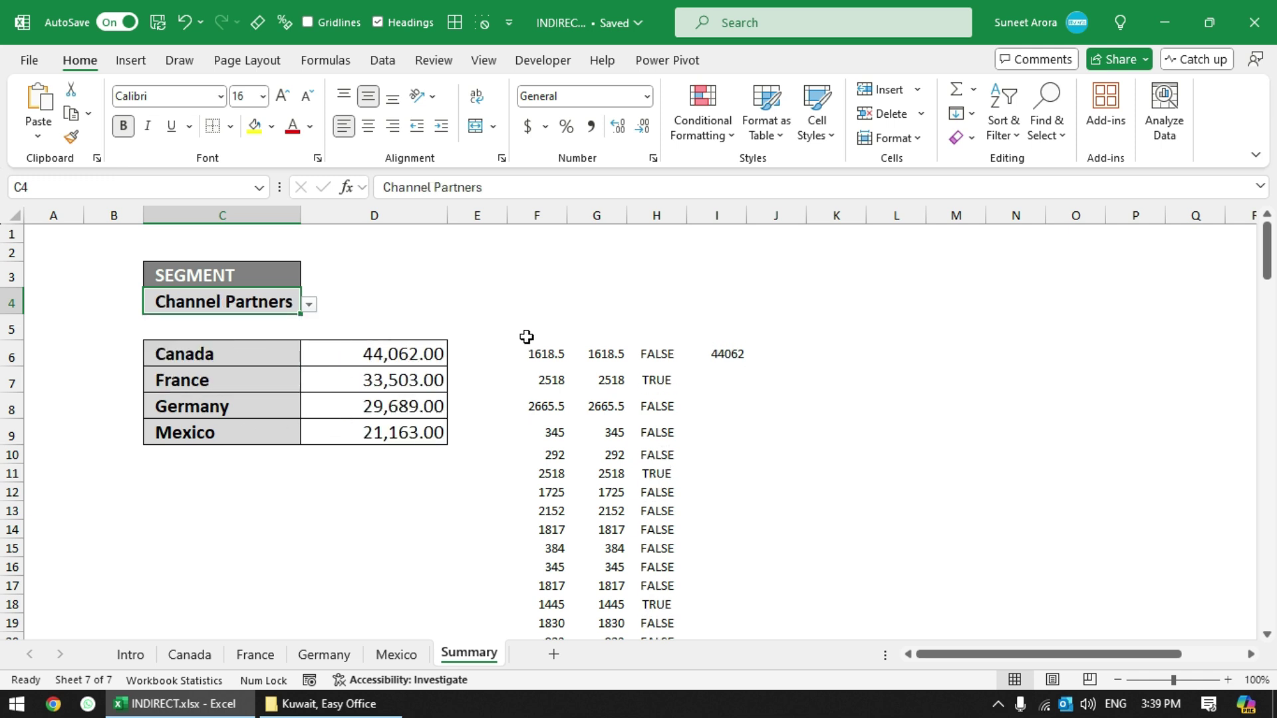
Step: Delete the F5:J8 helper formulas and switch the segment to Midmarket
{"action": "left_click_drag", "start_coordinate": [526, 337], "coordinate": [772, 406]}
{"action": "key", "text": "Delete"}
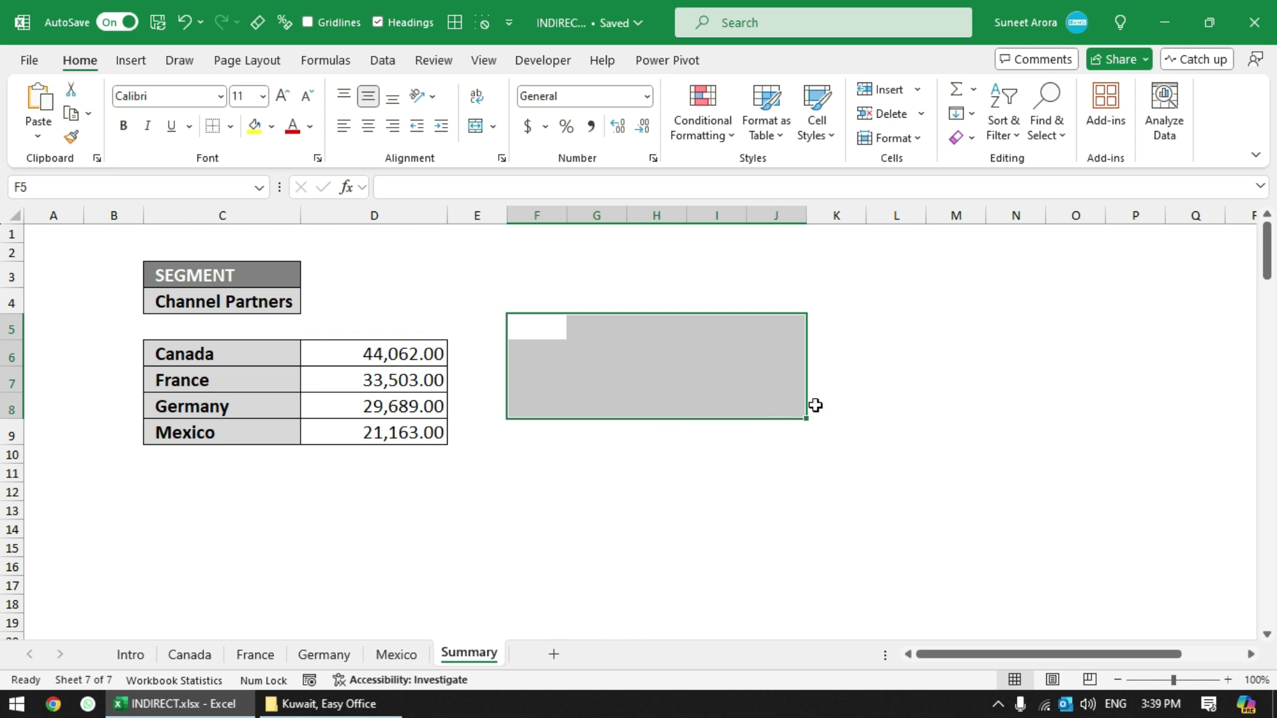
{"action": "left_click", "coordinate": [323, 359]}
{"action": "left_click", "coordinate": [285, 305]}
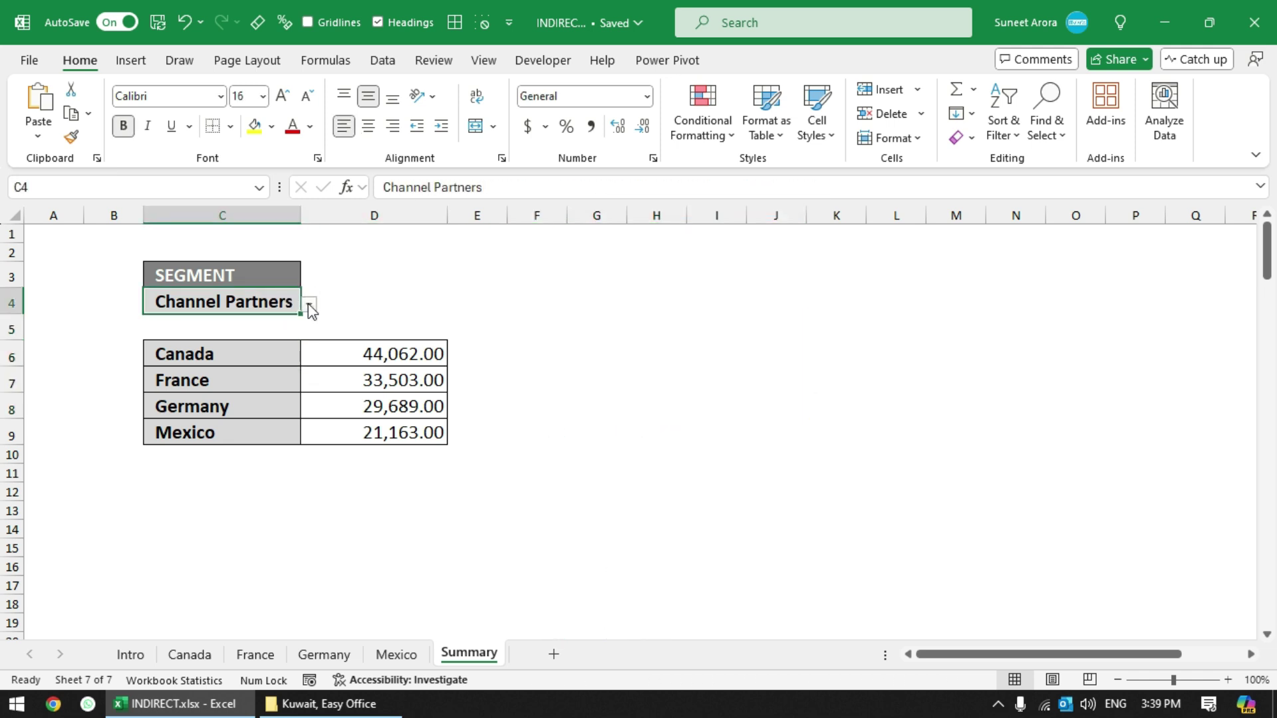
{"action": "left_click", "coordinate": [309, 307]}
{"action": "left_click", "coordinate": [250, 369]}
{"action": "left_click", "coordinate": [343, 352]}
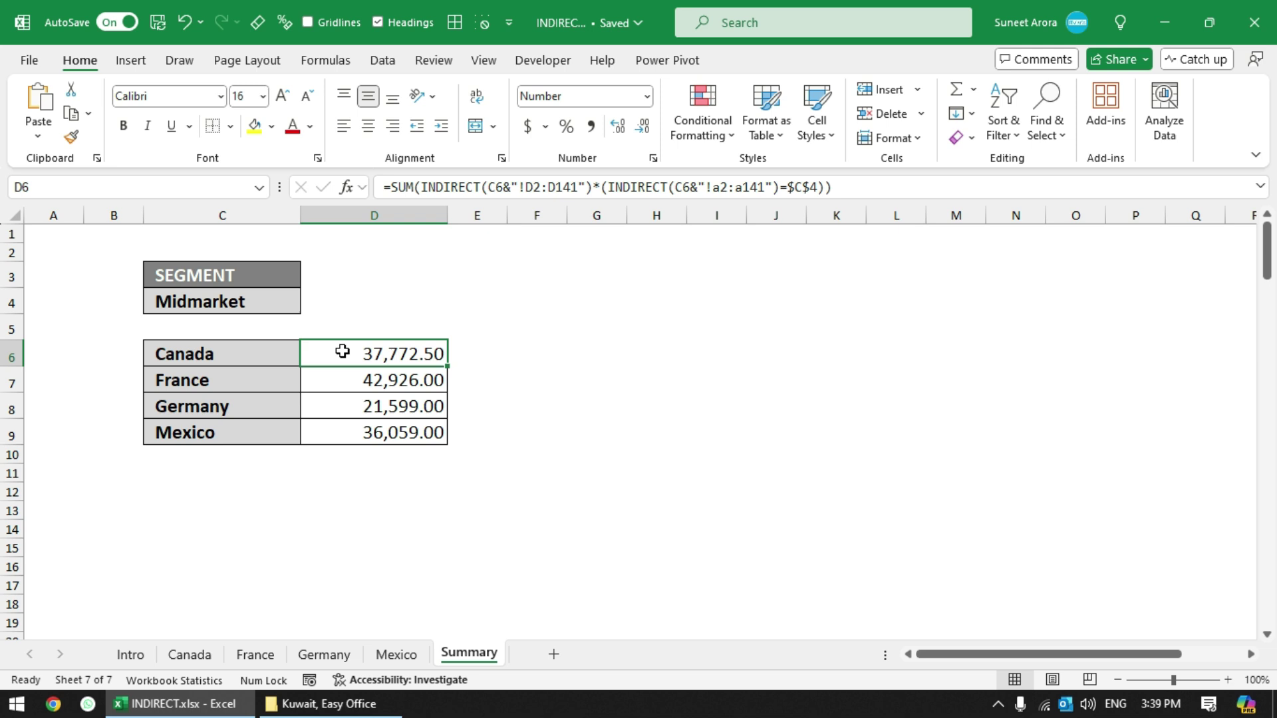